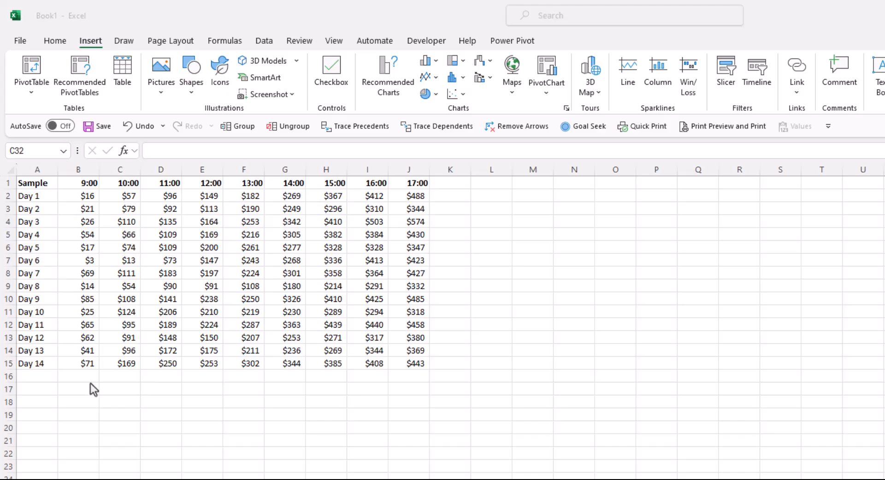
- Calculate the 9:00 column's mean in B17 with the formula =AVERAGE(B2:B15)
{"action": "left_click", "coordinate": [80, 392]}
{"action": "left_click", "coordinate": [78, 388]}
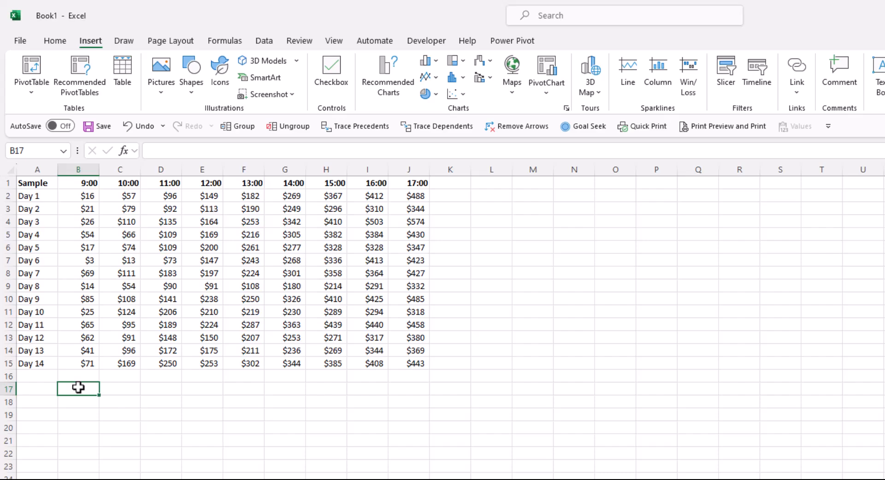
{"action": "type", "text": "="}
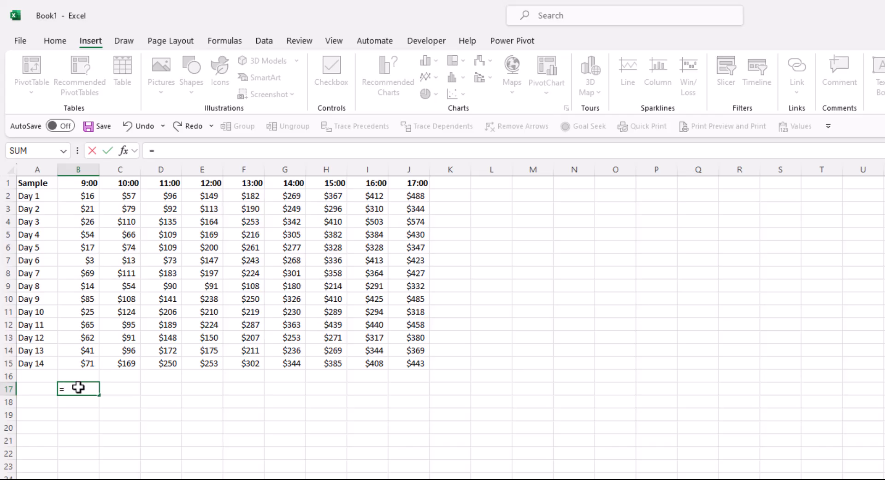
{"action": "type", "text": "aver"}
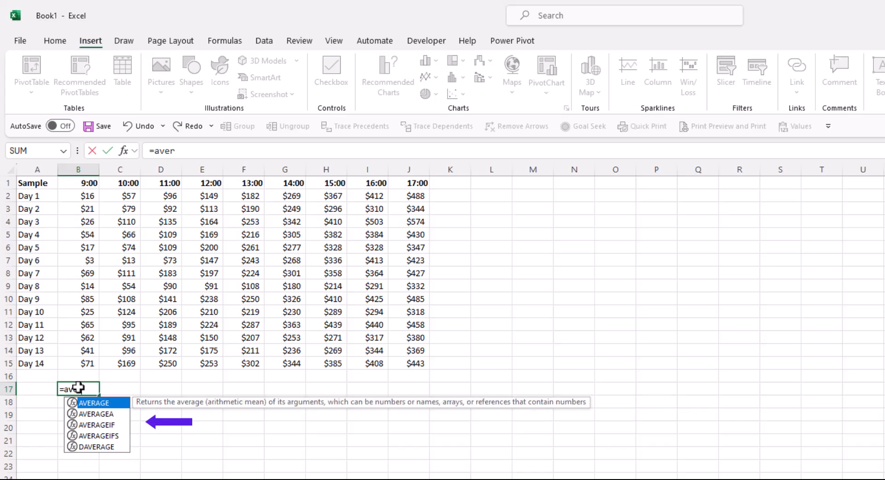
{"action": "key", "text": "Tab"}
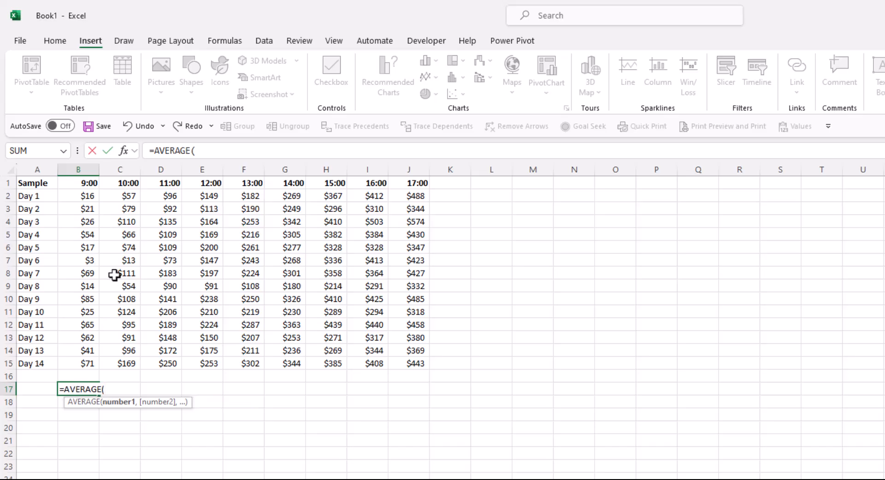
{"action": "left_click_drag", "start_coordinate": [83, 196], "coordinate": [75, 365]}
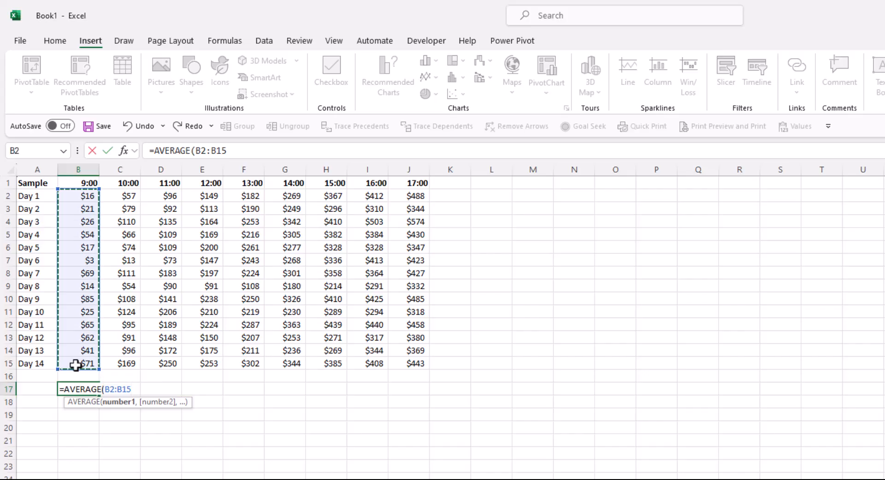
{"action": "type", "text": ")"}
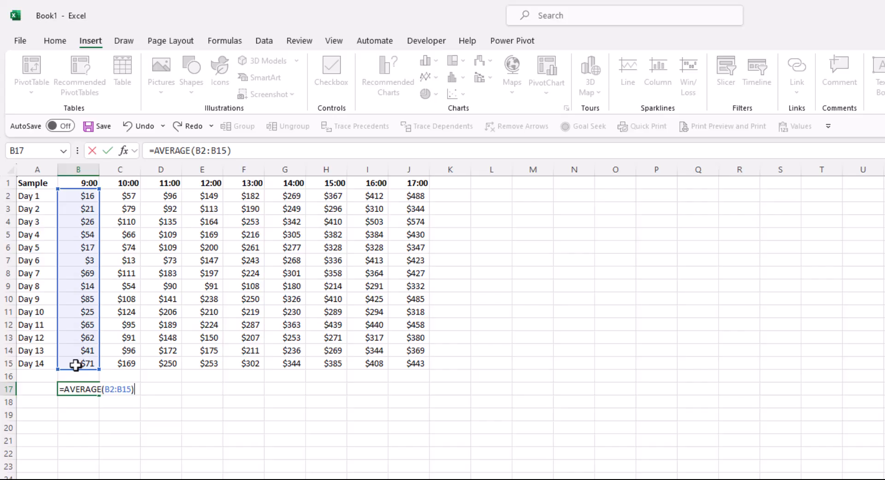
{"action": "key", "text": "Return"}
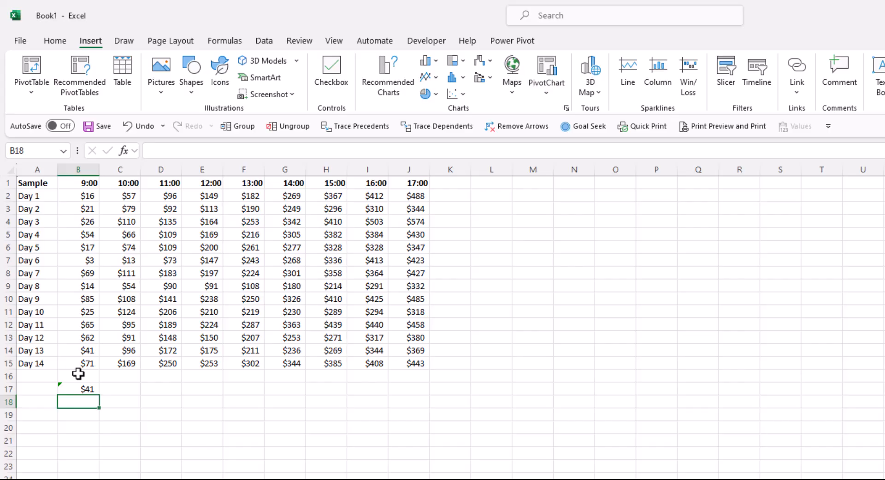
- Review the average formula in B17 and fill it across row 17 through J17
{"action": "left_click", "coordinate": [87, 389]}
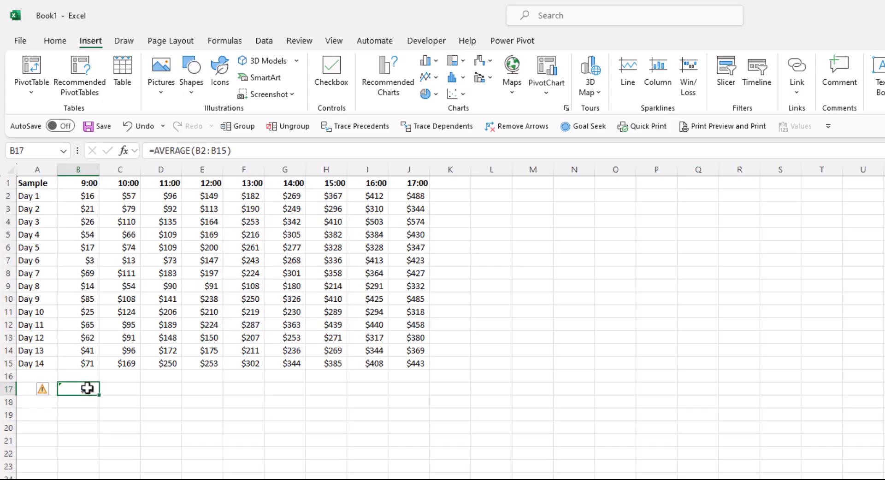
{"action": "double_click", "coordinate": [87, 388]}
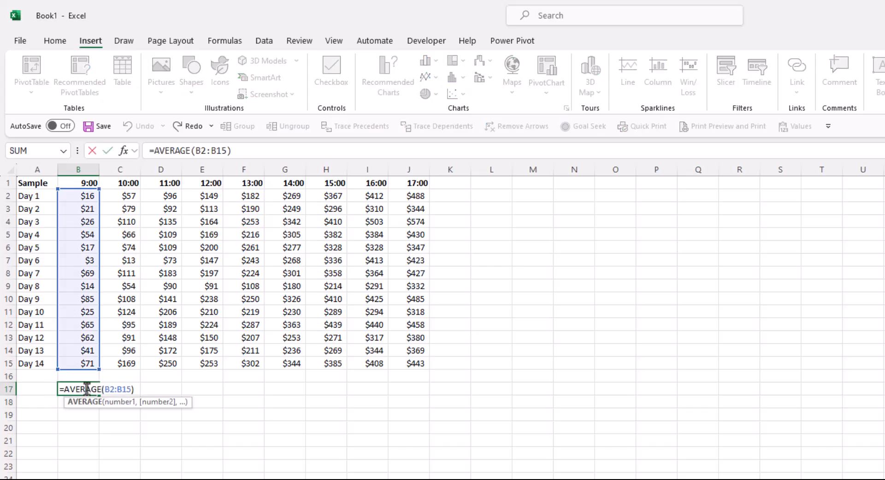
{"action": "key", "text": "Return"}
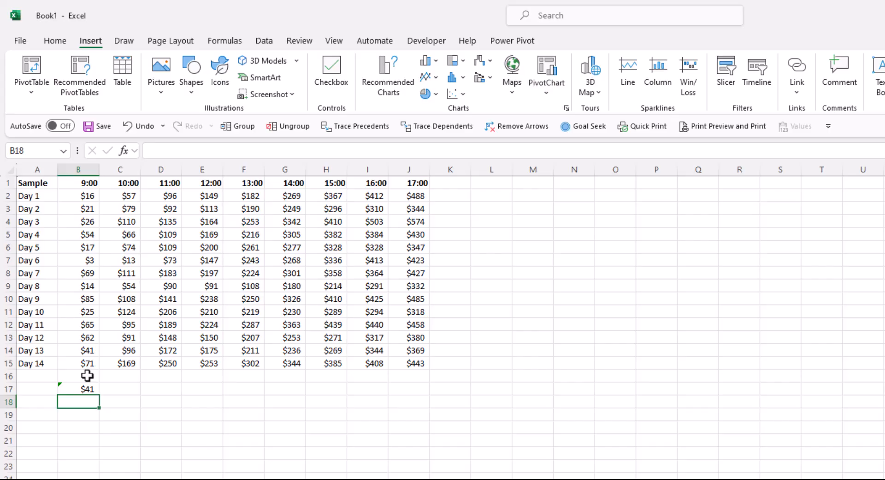
{"action": "left_click", "coordinate": [83, 388]}
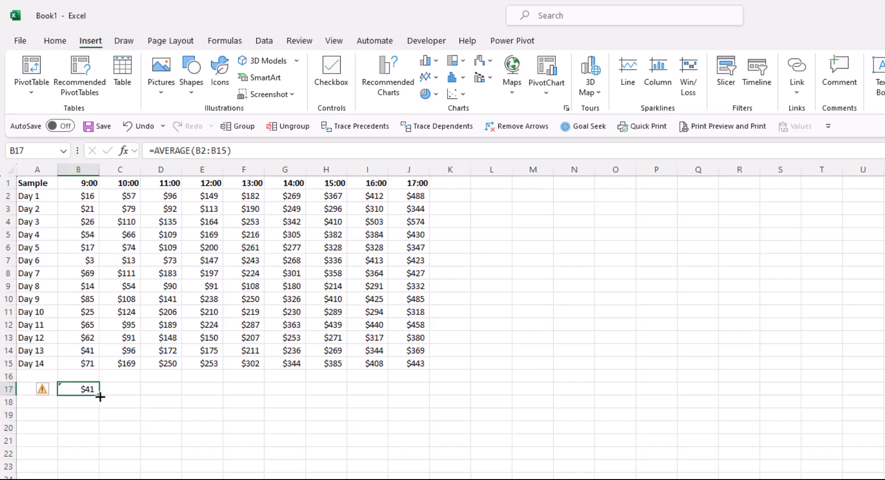
{"action": "left_click_drag", "start_coordinate": [100, 397], "coordinate": [417, 396]}
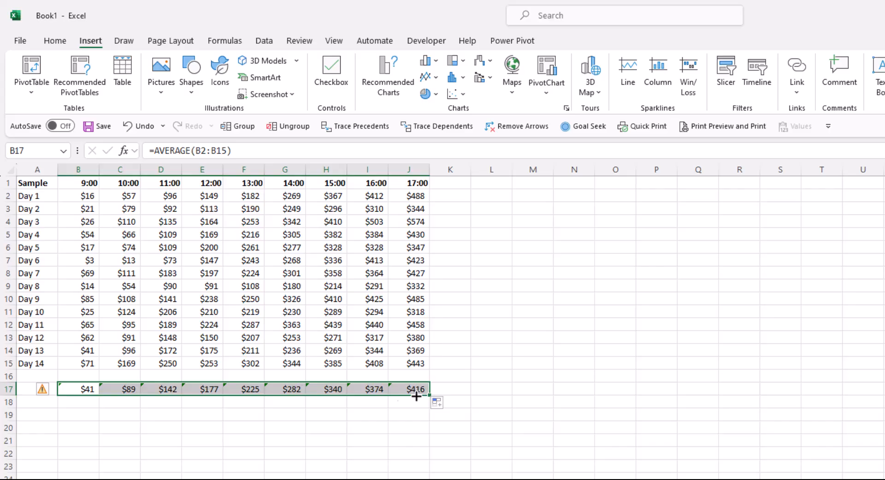
{"action": "left_click", "coordinate": [251, 417]}
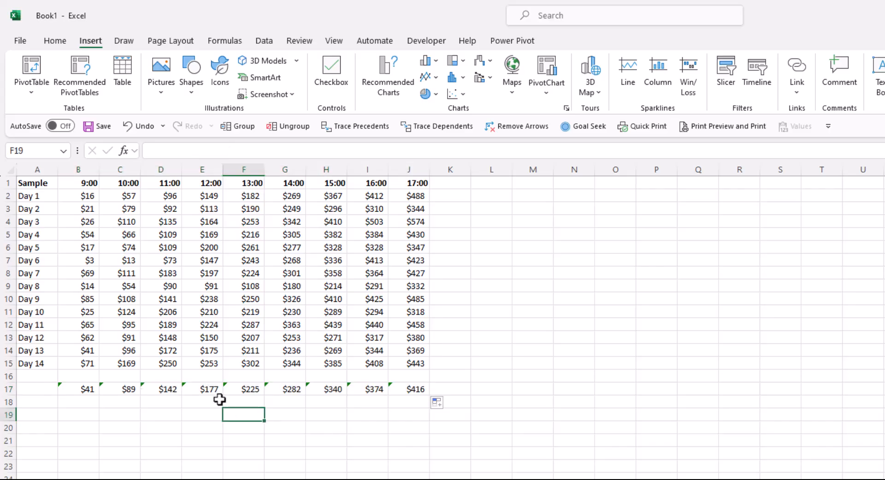
- Check the cell ranges referenced by the copied average formulas in F17 and J17
{"action": "double_click", "coordinate": [250, 390]}
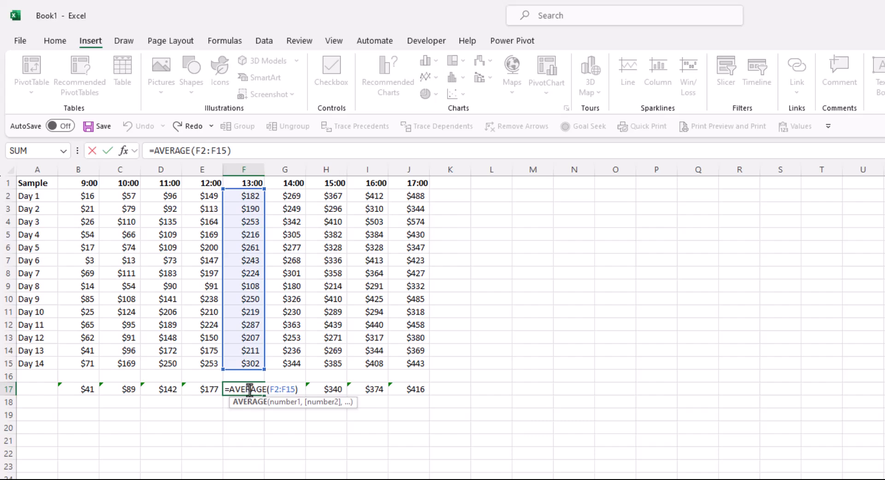
{"action": "key", "text": "Return"}
{"action": "double_click", "coordinate": [408, 390]}
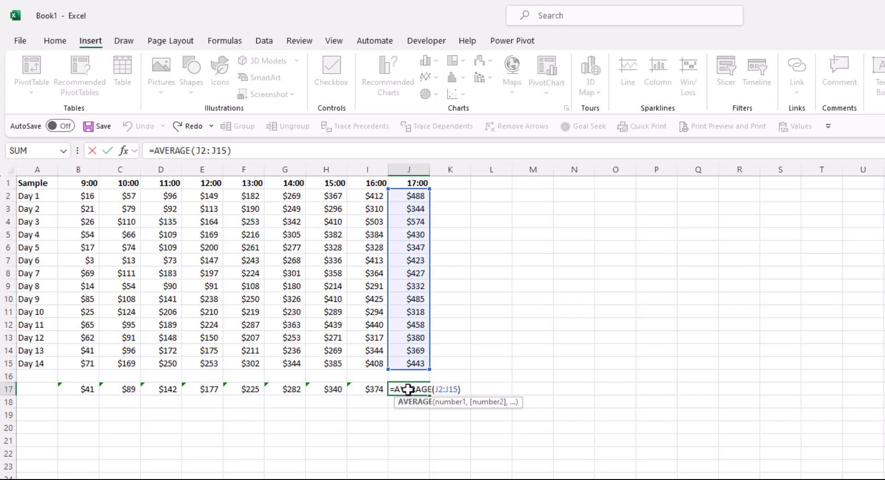
{"action": "key", "text": "Return"}
- Label the row of averages "Mean" in cell A17
{"action": "key", "text": "Up"}
{"action": "key", "text": "Left"}
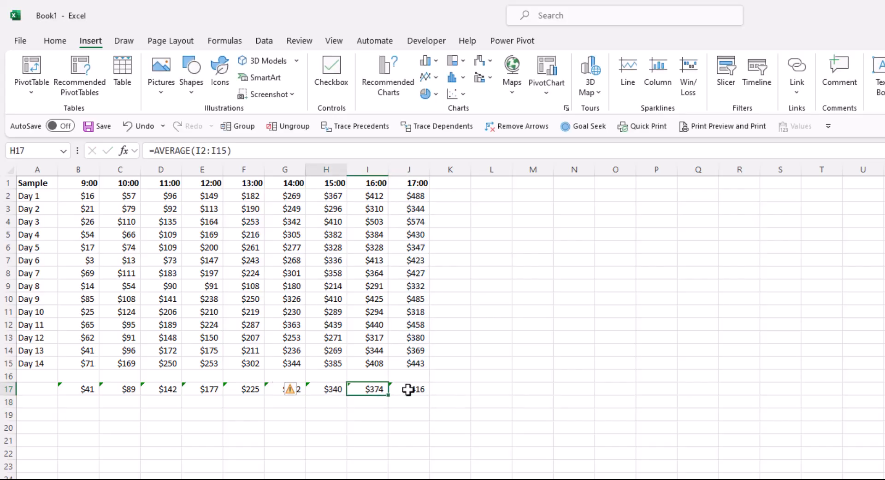
{"action": "key", "text": "Home"}
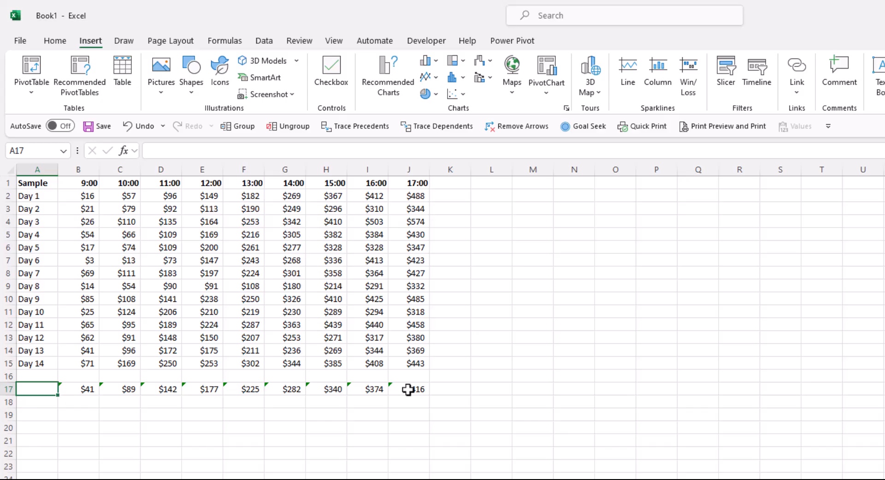
{"action": "type", "text": "Mean"}
{"action": "key", "text": "Return"}
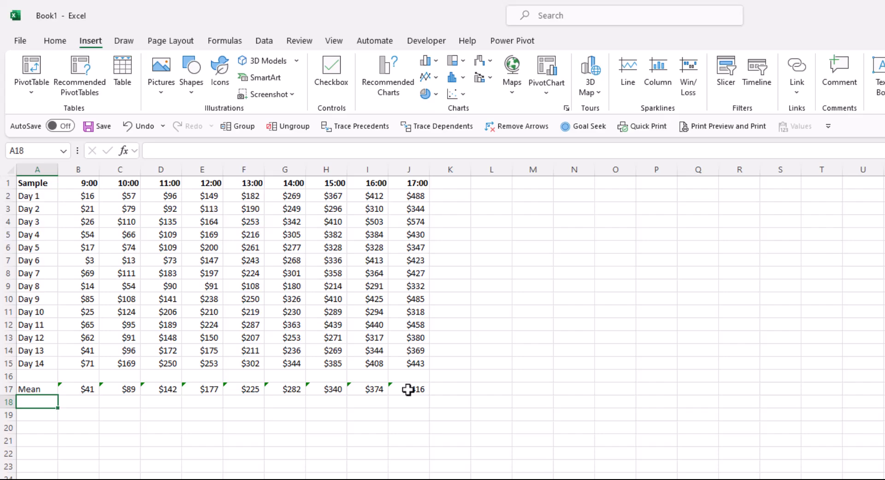
- Calculate the 9:00 column's sample standard deviation in B18 with =STDEV.S(B2:B15)
{"action": "key", "text": "Right"}
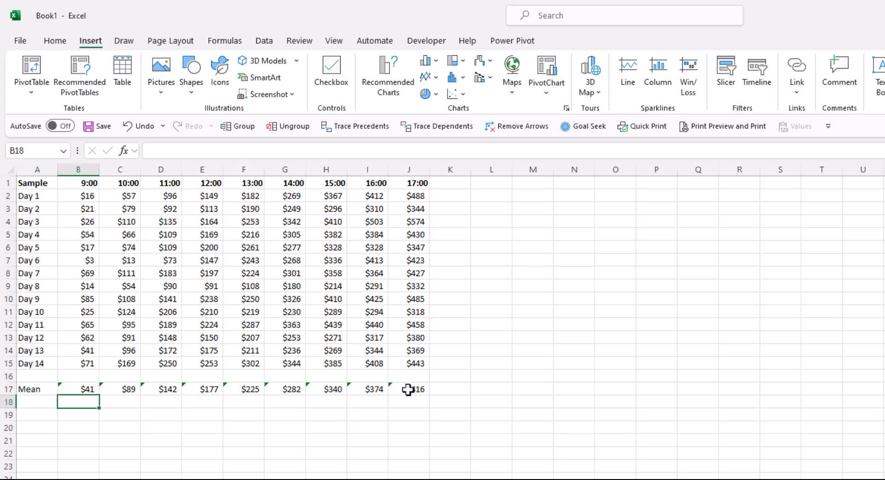
{"action": "type", "text": "="}
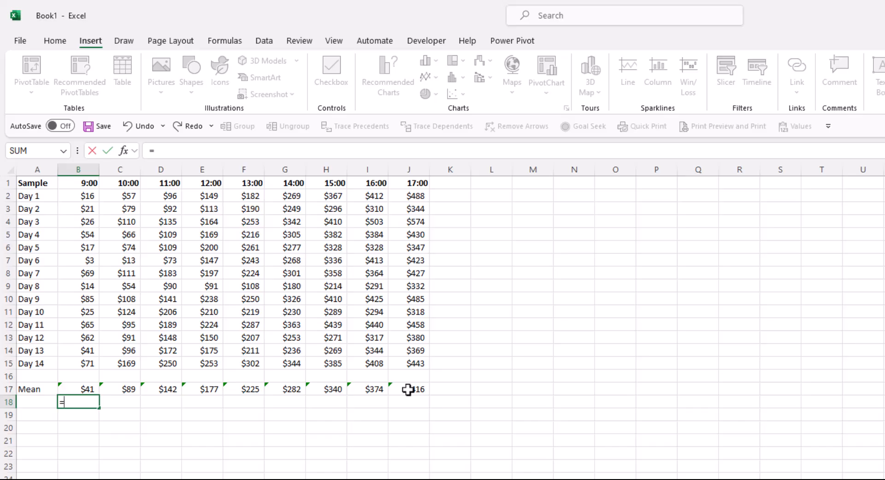
{"action": "type", "text": "std"}
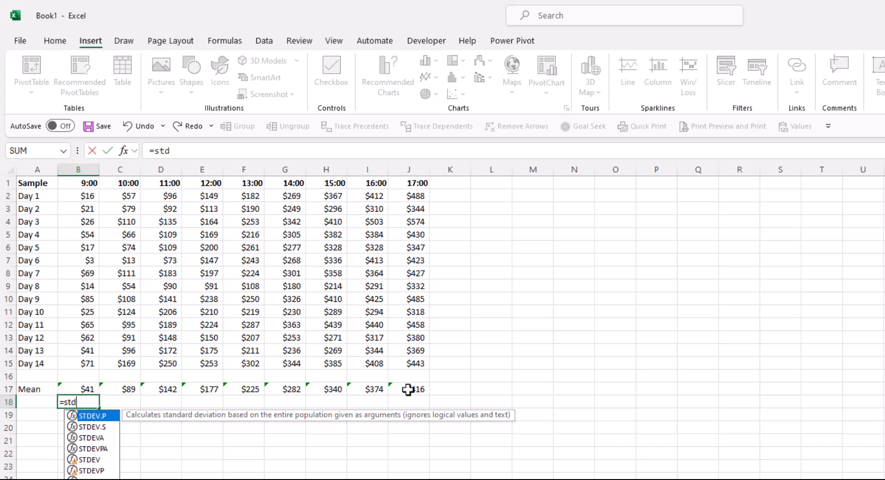
{"action": "key", "text": "Down"}
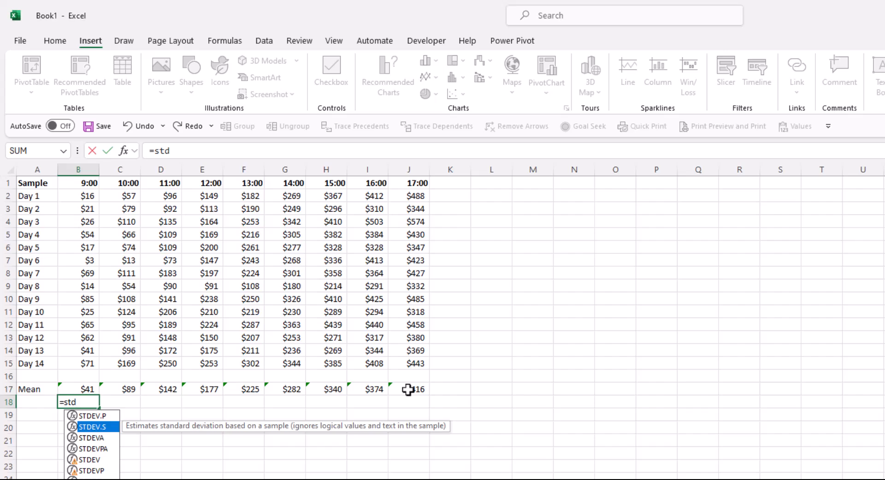
{"action": "key", "text": "Tab"}
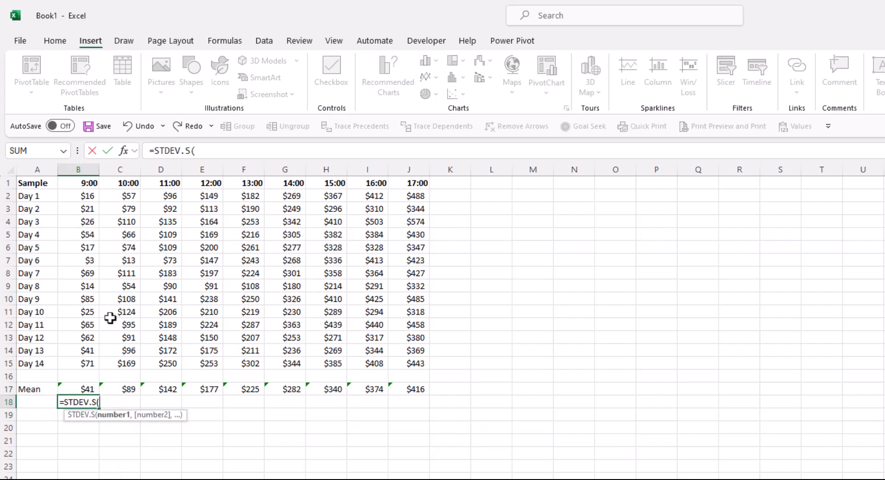
{"action": "left_click_drag", "start_coordinate": [83, 193], "coordinate": [80, 362]}
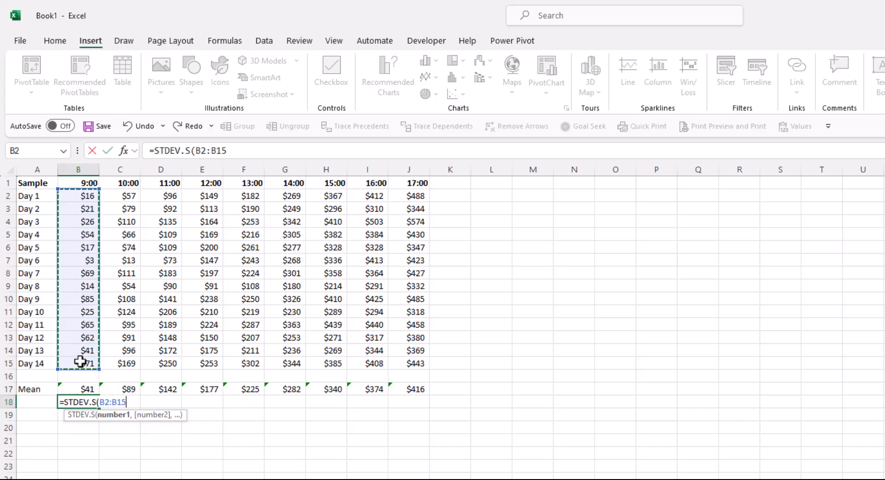
{"action": "type", "text": ")"}
{"action": "key", "text": "Return"}
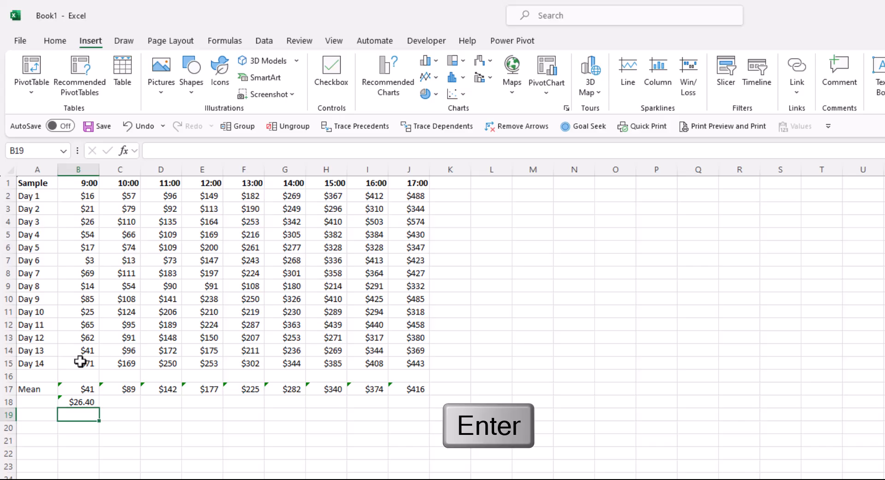
- Fill the standard deviation formula from B18 across to J18 and label the row "STD" in A18
{"action": "left_click", "coordinate": [91, 401]}
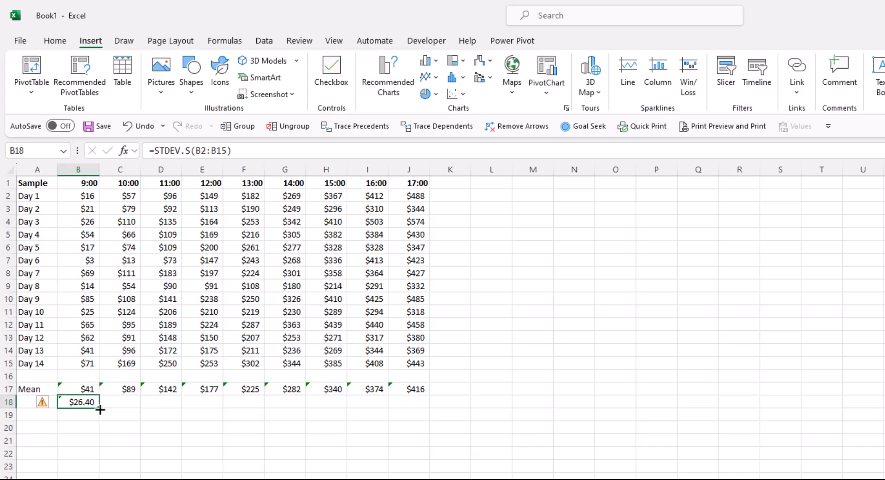
{"action": "left_click_drag", "start_coordinate": [100, 410], "coordinate": [425, 402]}
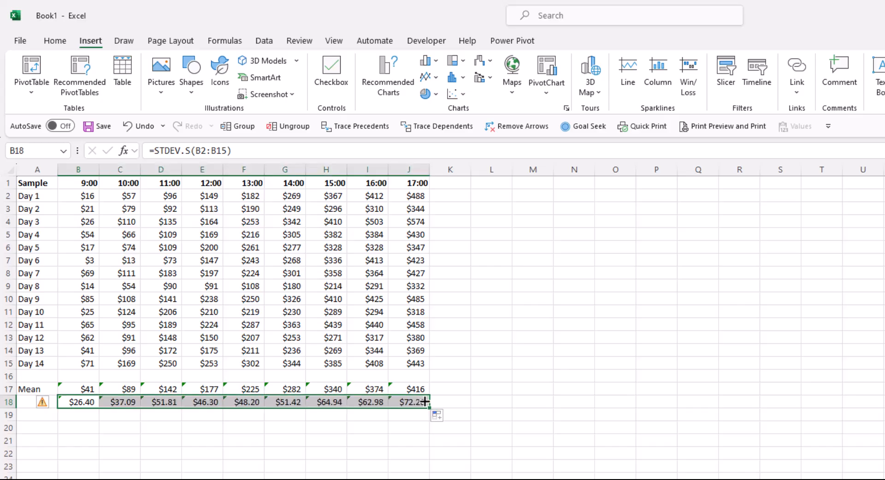
{"action": "left_click", "coordinate": [34, 401]}
{"action": "type", "text": "STD"}
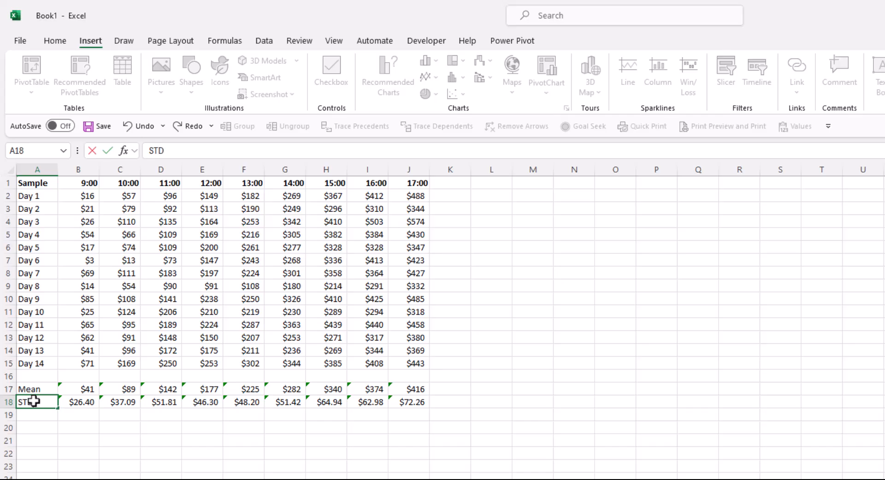
{"action": "key", "text": "Return"}
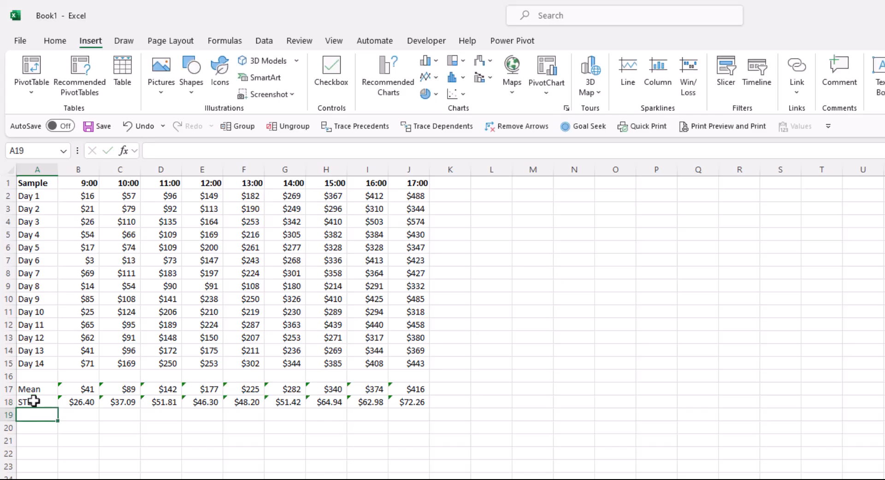
- Count the 9:00 column's observations in B19 with =COUNT(B2:B15)
{"action": "left_click", "coordinate": [77, 416]}
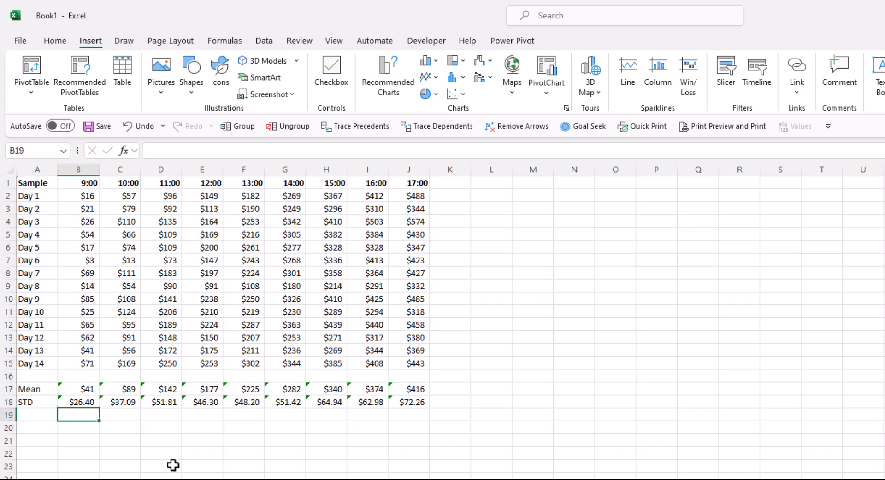
{"action": "type", "text": "="}
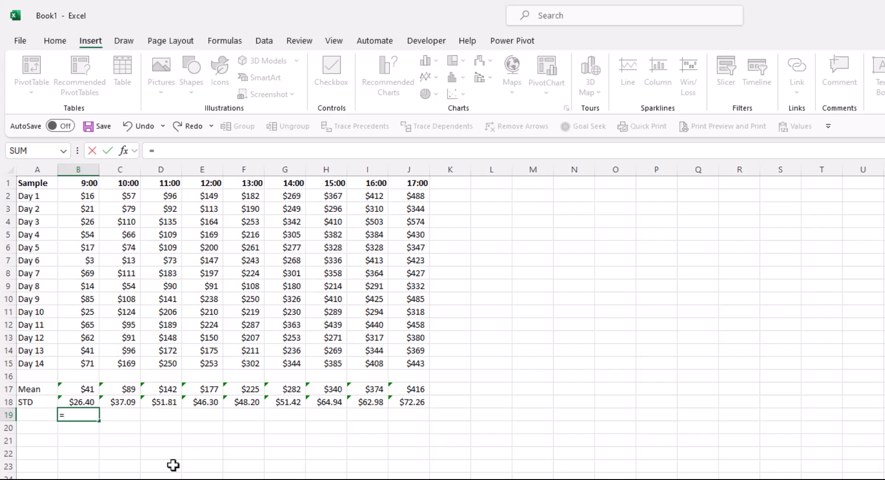
{"action": "type", "text": "count"}
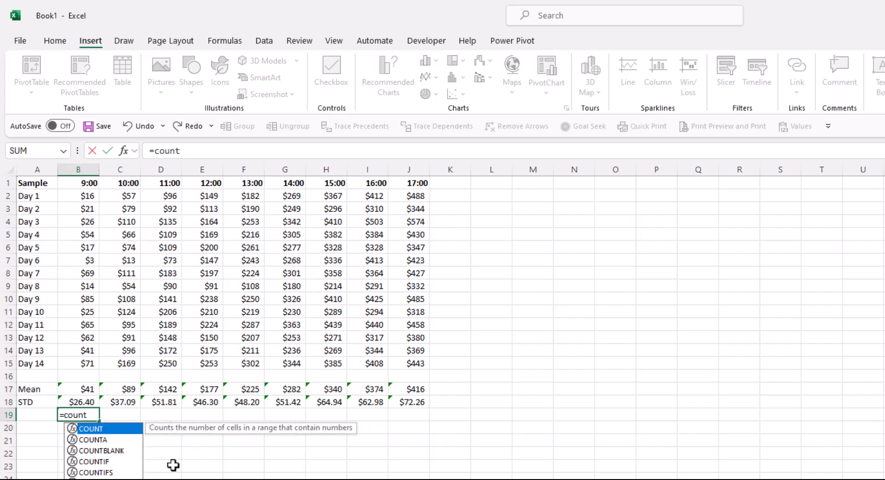
{"action": "key", "text": "Tab"}
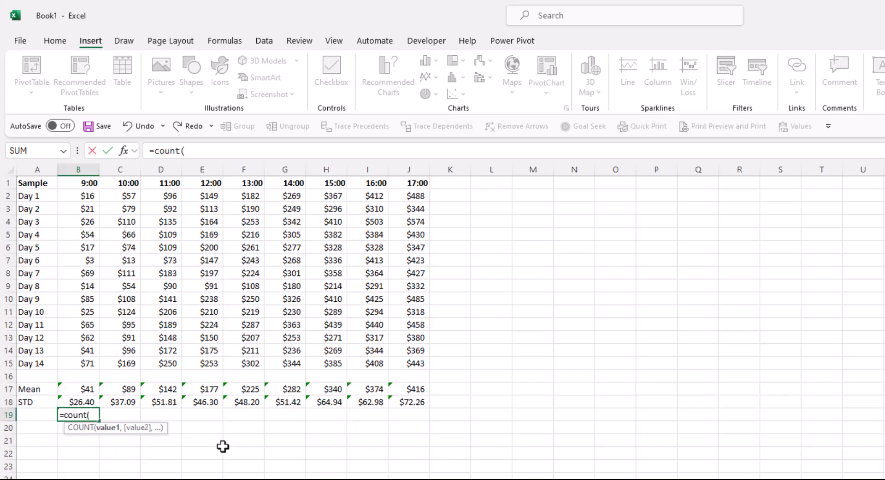
{"action": "left_click_drag", "start_coordinate": [84, 193], "coordinate": [79, 358]}
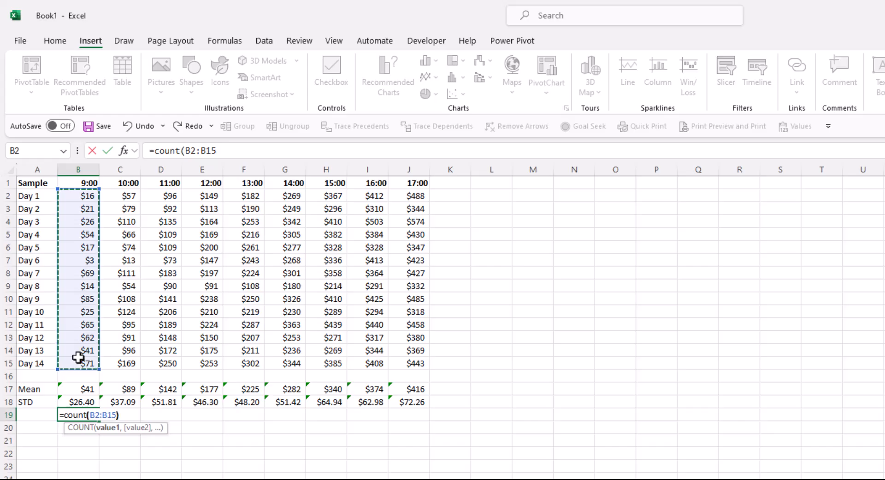
{"action": "type", "text": ")"}
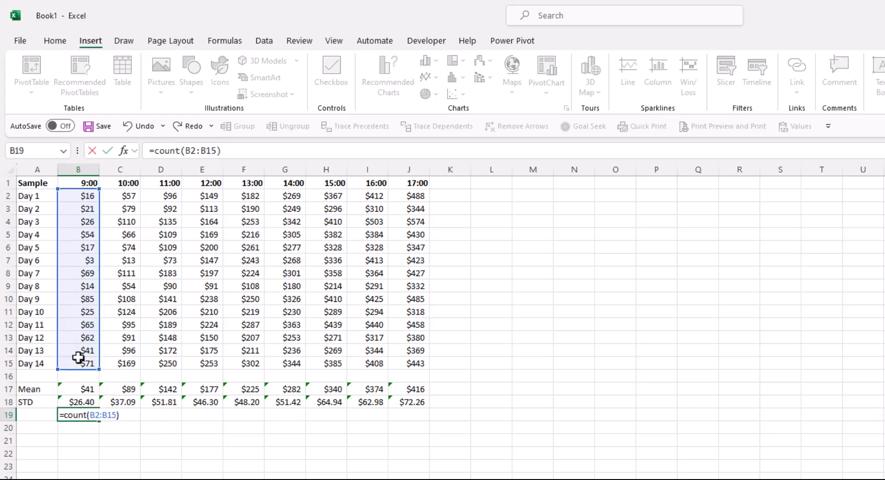
{"action": "key", "text": "Return"}
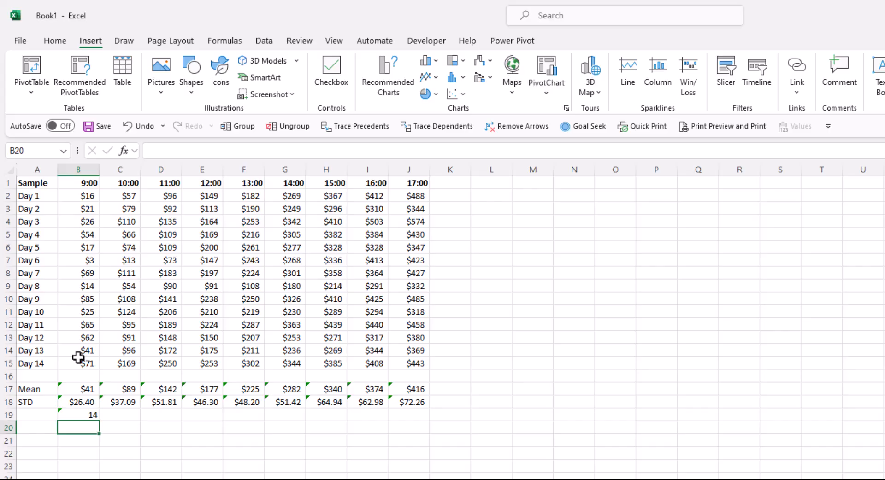
- Fill the count formula from B19 across to J19 and label the row "# of obs." in A19
{"action": "key", "text": "Up"}
{"action": "left_click_drag", "start_coordinate": [102, 422], "coordinate": [416, 419]}
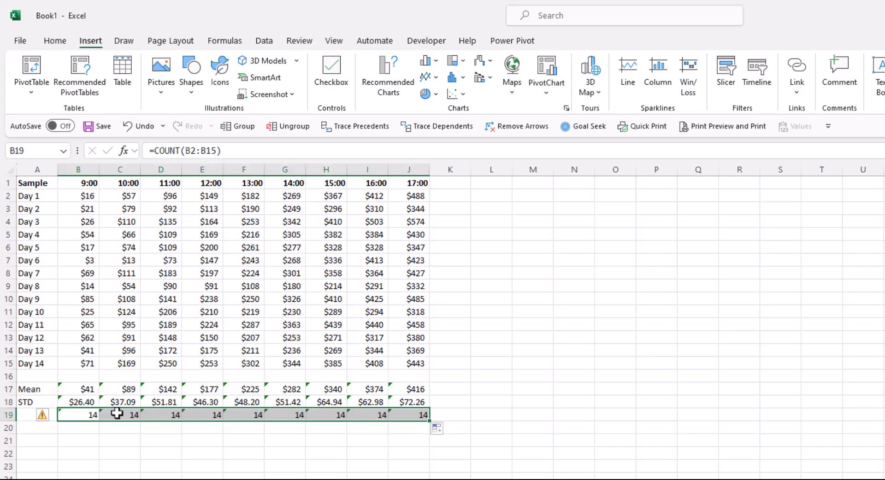
{"action": "left_click", "coordinate": [28, 417]}
{"action": "type", "text": "#"}
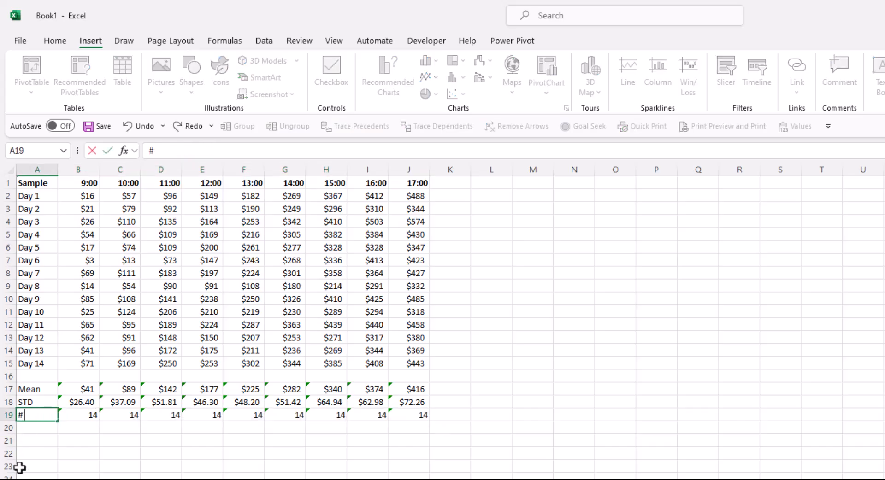
{"action": "type", "text": " of obs."}
{"action": "key", "text": "Return"}
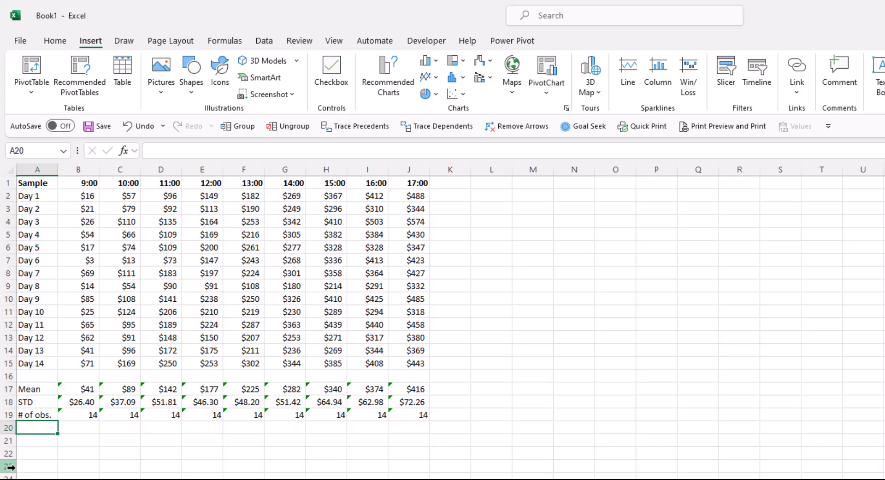
- Calculate the 9:00 column's standard error in B20 with =B18/SQRT(B19)
{"action": "key", "text": "Right"}
{"action": "type", "text": "="}
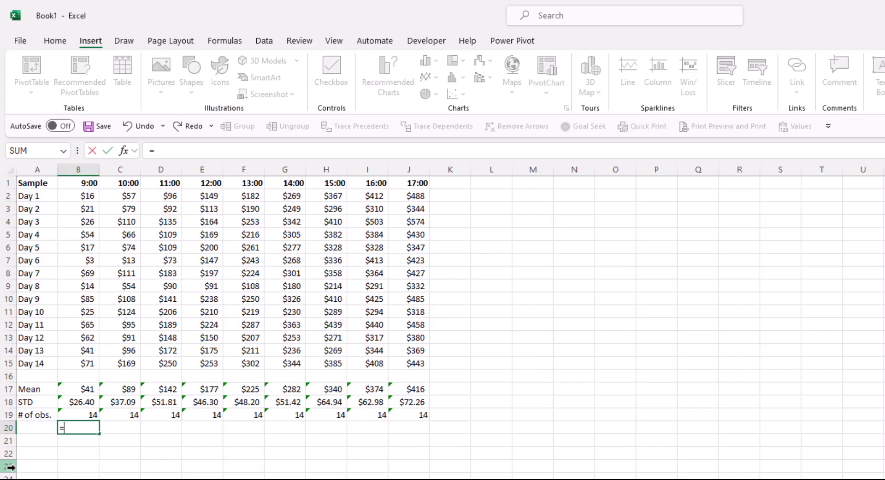
{"action": "left_click", "coordinate": [83, 403]}
{"action": "type", "text": "/"}
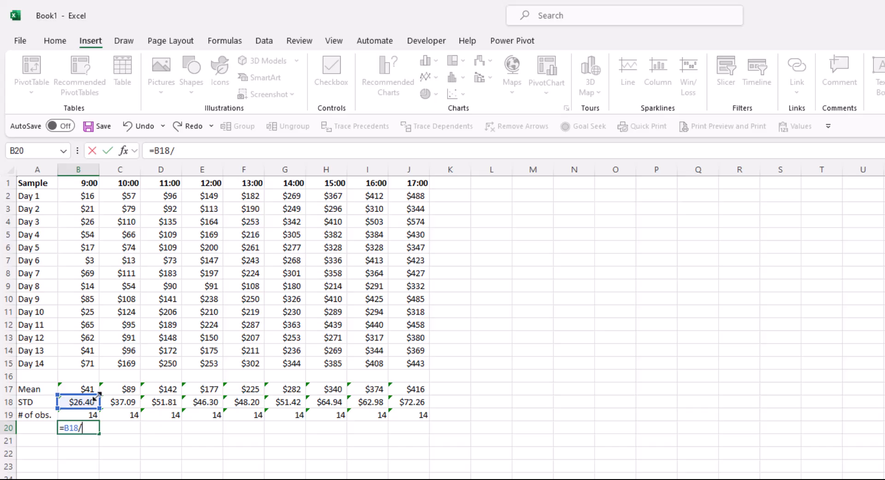
{"action": "type", "text": "sqrt"}
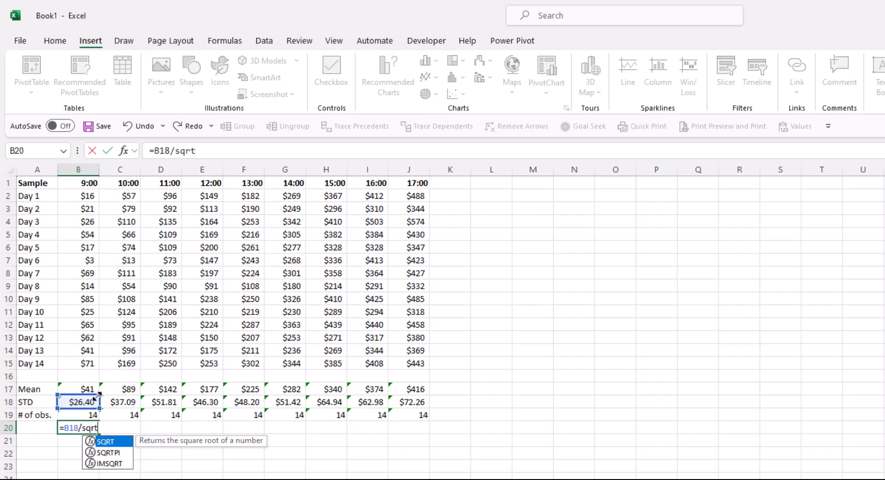
{"action": "key", "text": "Tab"}
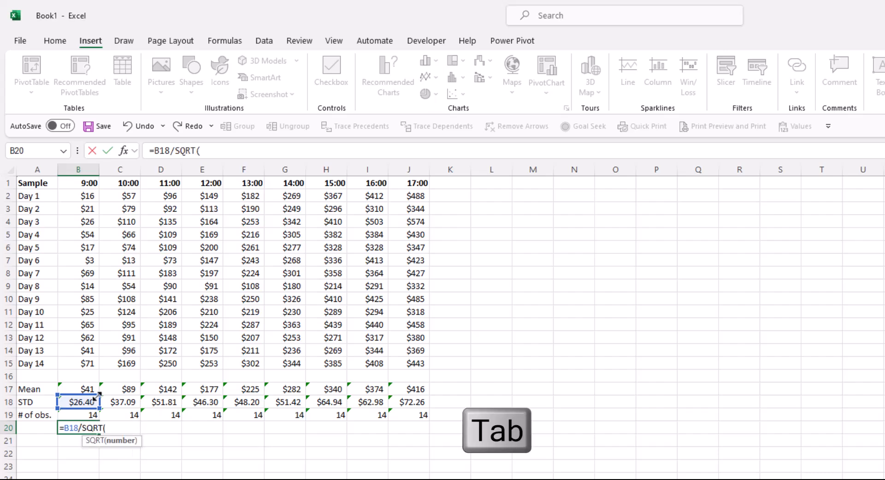
{"action": "left_click", "coordinate": [83, 416]}
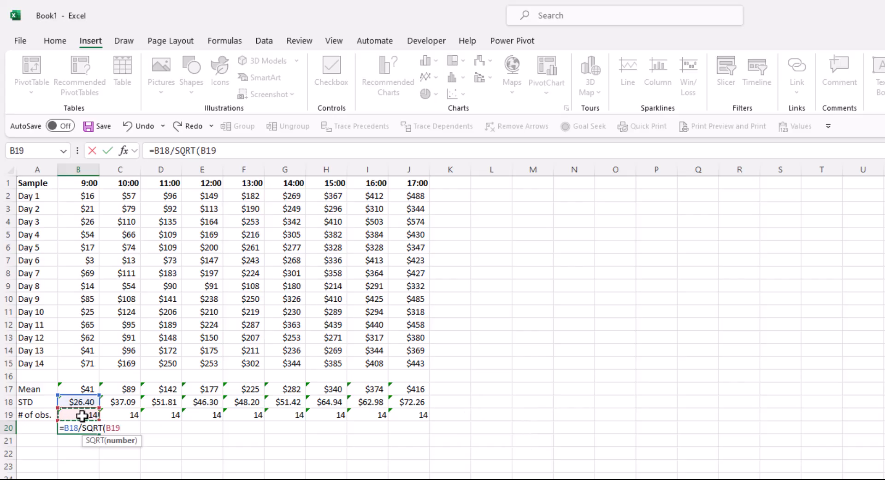
{"action": "type", "text": ")"}
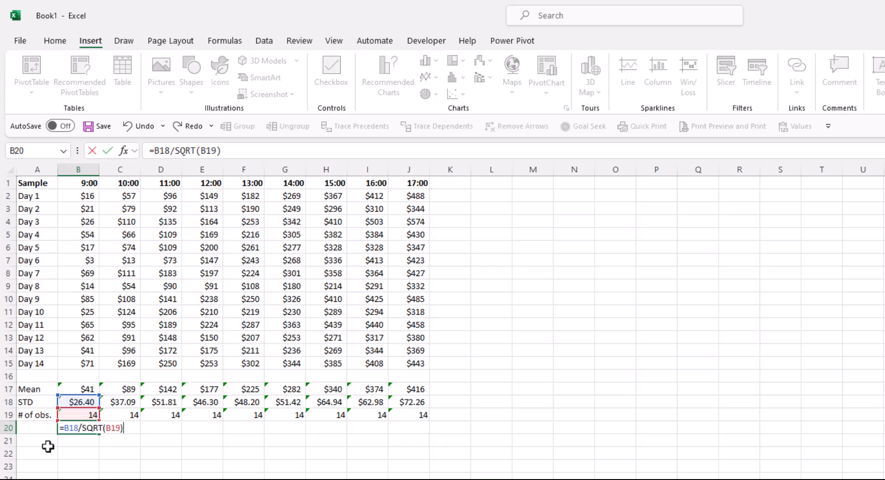
{"action": "key", "text": "Return"}
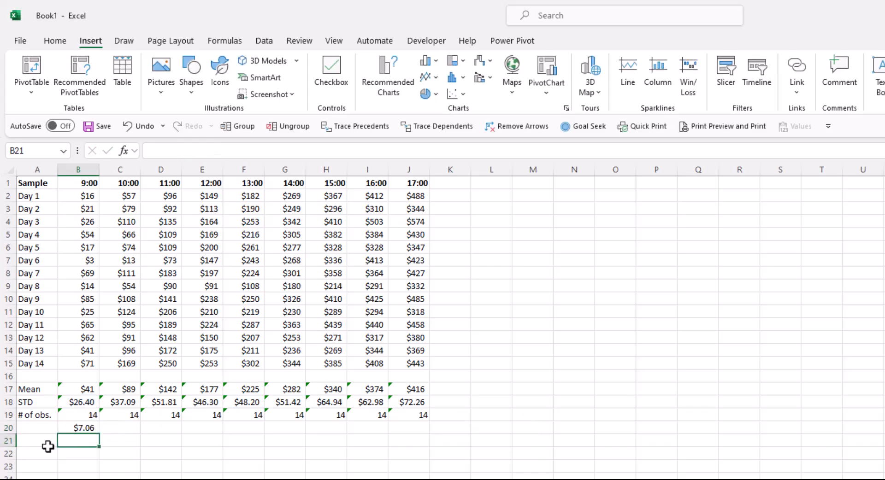
- Fill the standard error formula from B20 across to J20 and check the cell references copied into J20
{"action": "left_click", "coordinate": [90, 427]}
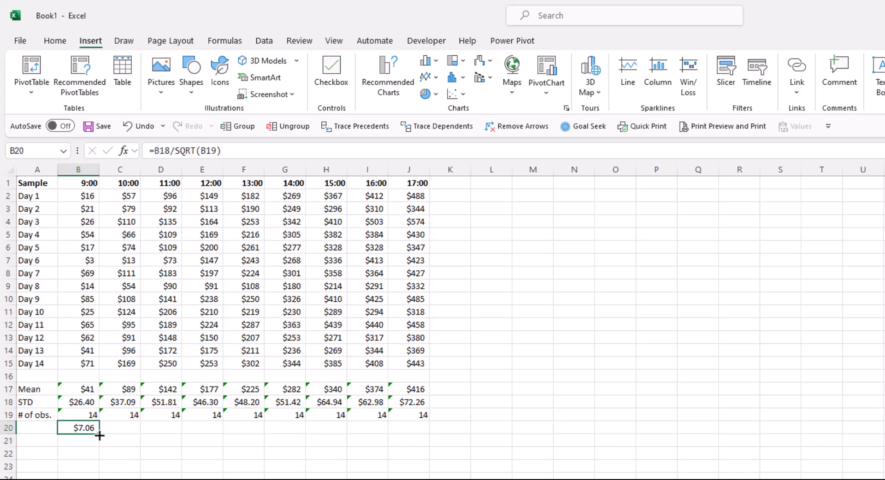
{"action": "left_click_drag", "start_coordinate": [99, 436], "coordinate": [430, 431]}
{"action": "double_click", "coordinate": [408, 427]}
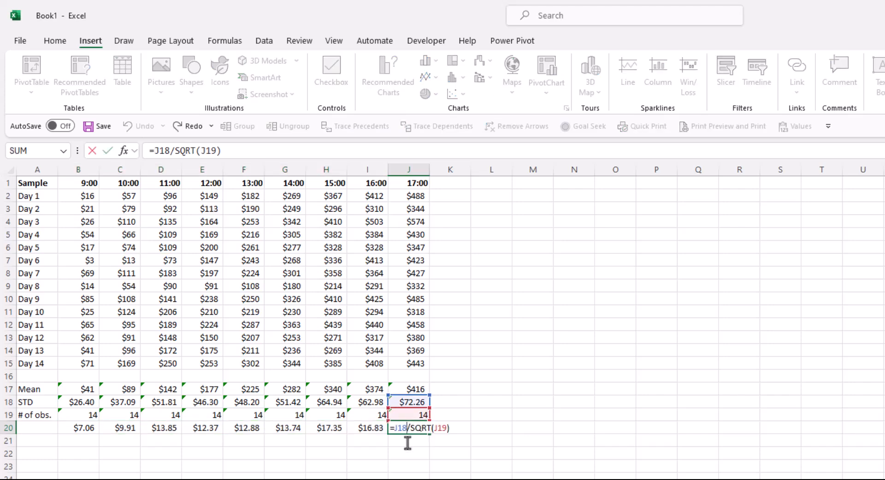
{"action": "key", "text": "Escape"}
- Label the row of standard errors "STE" in cell A20
{"action": "left_click", "coordinate": [23, 431]}
{"action": "type", "text": "STE"}
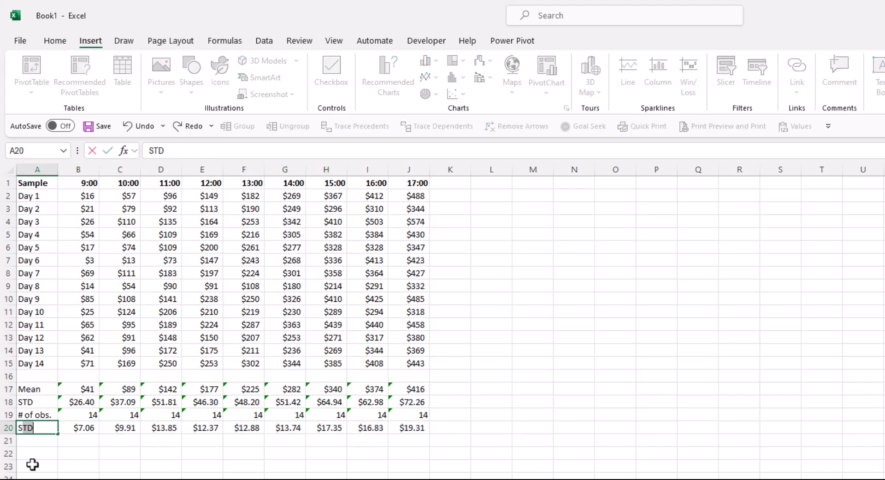
{"action": "key", "text": "Return"}
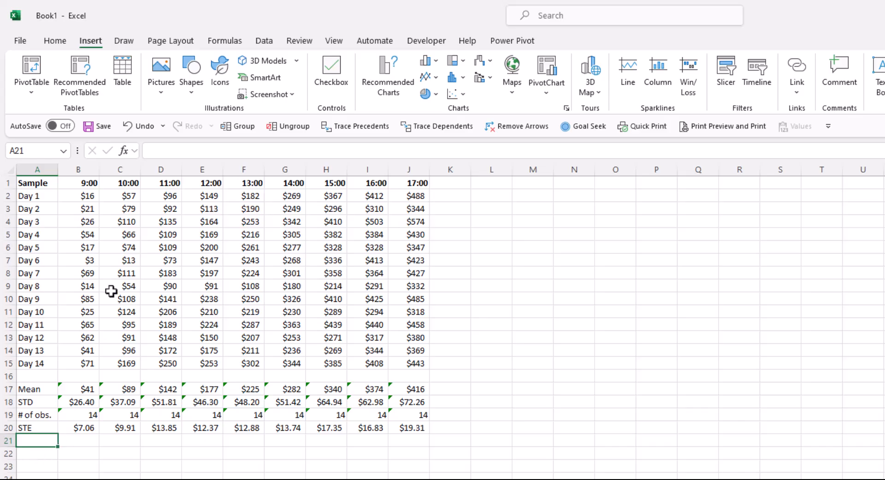
- Insert a 2-D line chart with markers from the hours in B1:J1 and the means in B17:J17, and place it beside the data from row 1
{"action": "left_click_drag", "start_coordinate": [86, 184], "coordinate": [392, 185]}
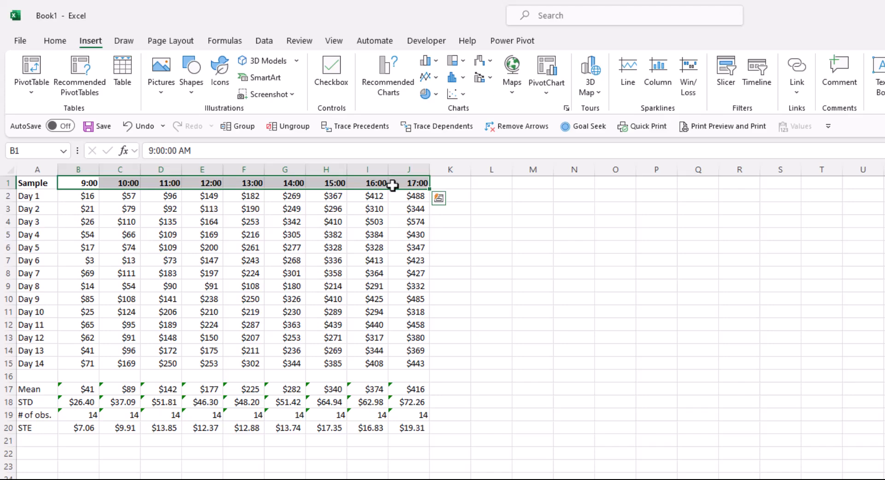
{"action": "left_click_drag", "start_coordinate": [70, 390], "coordinate": [412, 389]}
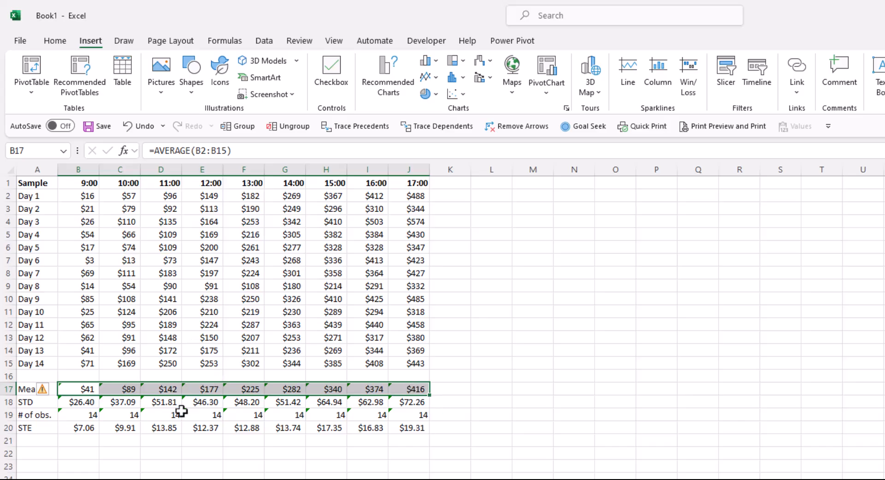
{"action": "left_click_drag", "start_coordinate": [83, 183], "coordinate": [411, 185]}
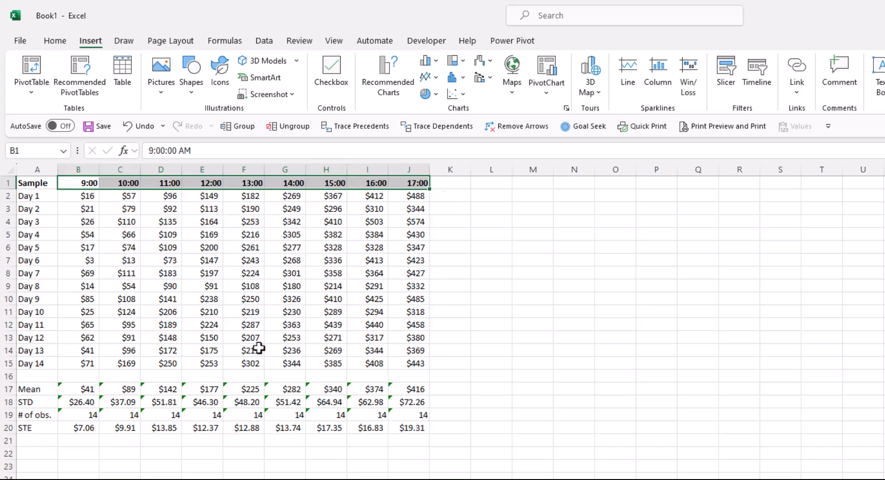
{"action": "key", "text": "ctrl"}
{"action": "left_click_drag", "start_coordinate": [71, 390], "coordinate": [406, 396]}
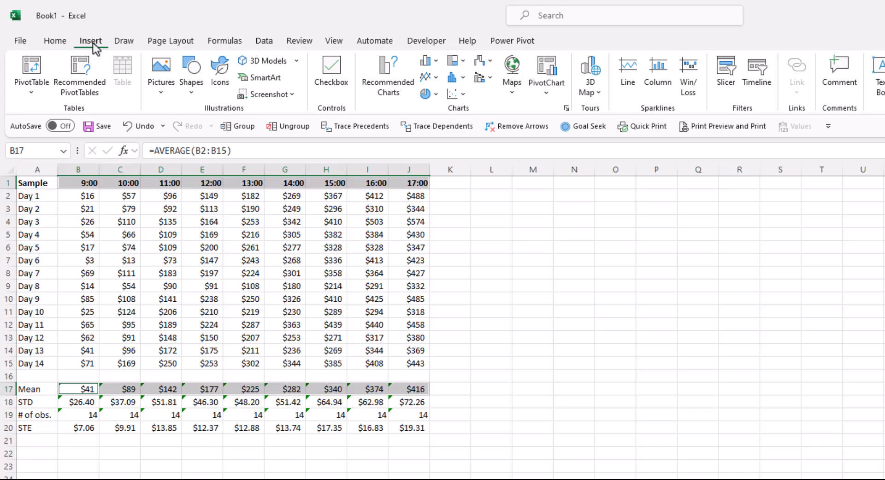
{"action": "left_click", "coordinate": [57, 42]}
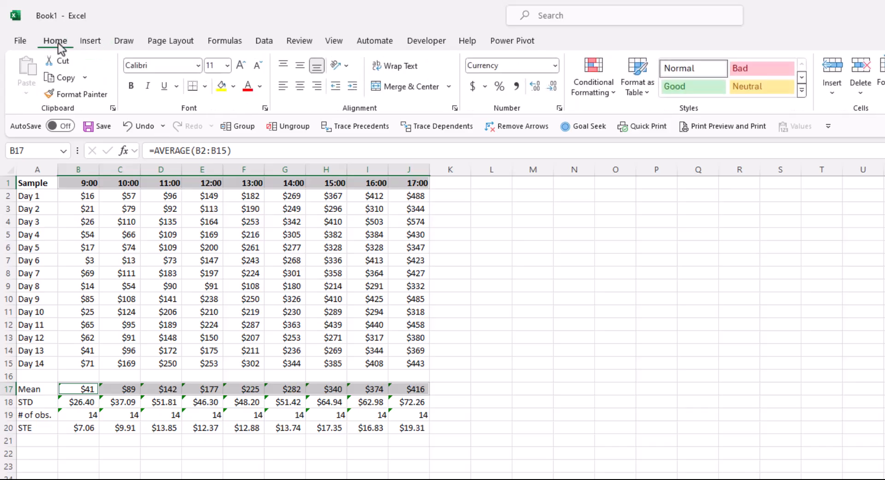
{"action": "left_click", "coordinate": [88, 42]}
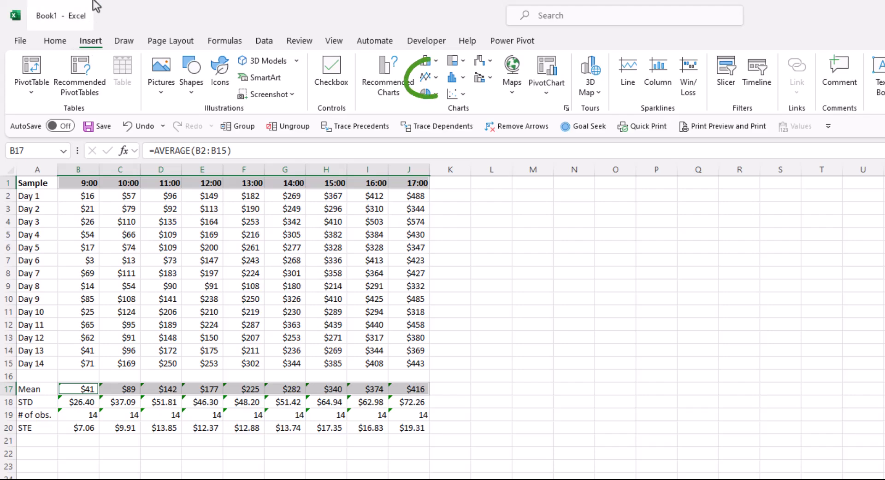
{"action": "left_click", "coordinate": [427, 80]}
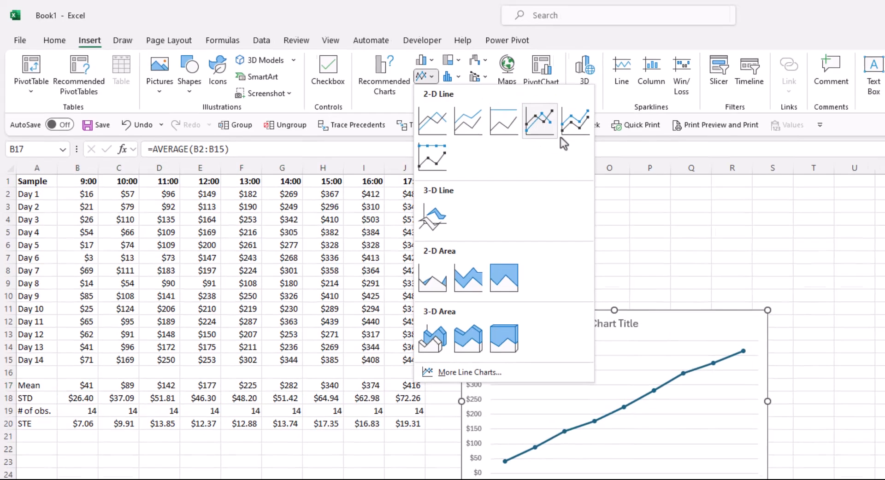
{"action": "left_click", "coordinate": [558, 134]}
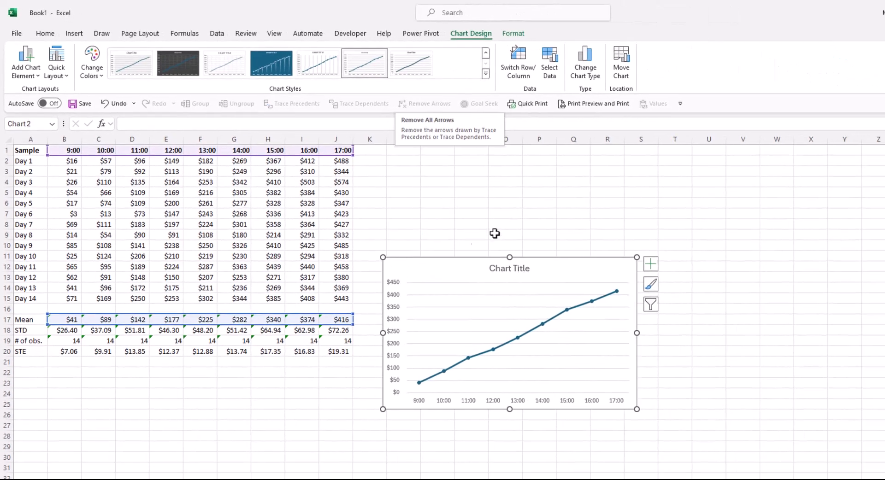
{"action": "left_click_drag", "start_coordinate": [440, 272], "coordinate": [450, 159]}
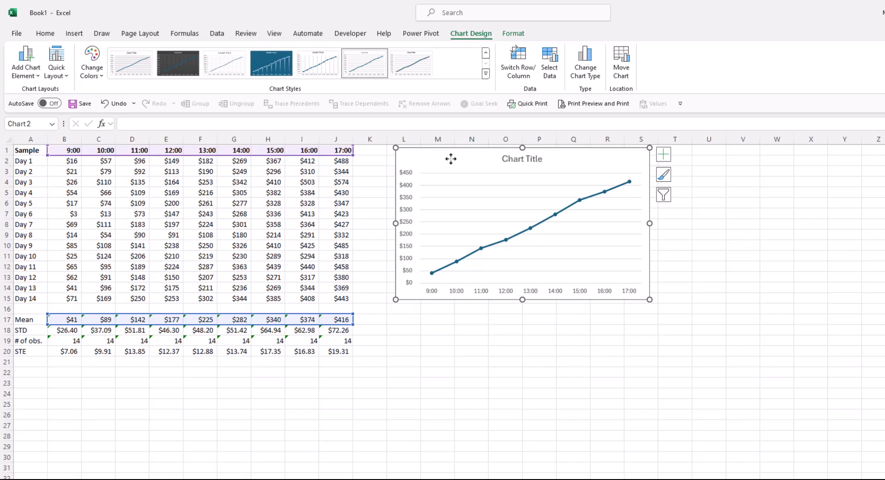
- Start a "Temp" row in A22 with the value 10 for the 9:00 column in B22
{"action": "left_click", "coordinate": [33, 372]}
{"action": "type", "text": "Temp"}
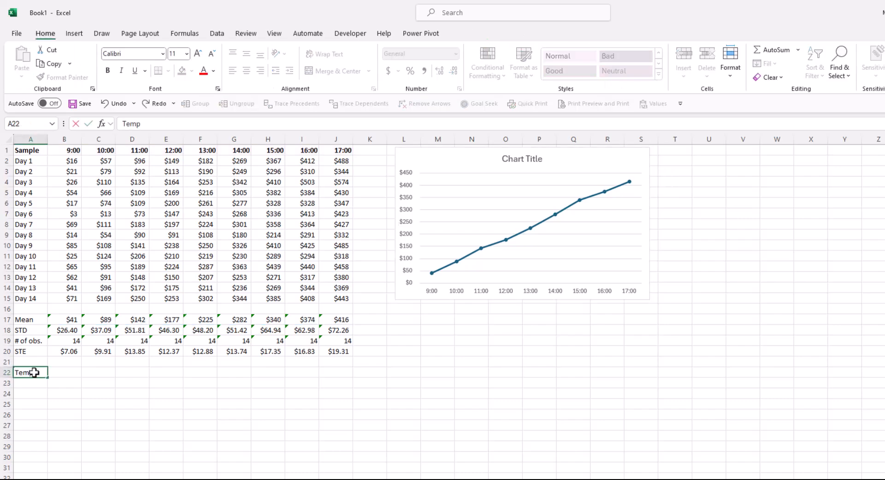
{"action": "key", "text": "Tab"}
{"action": "type", "text": "10"}
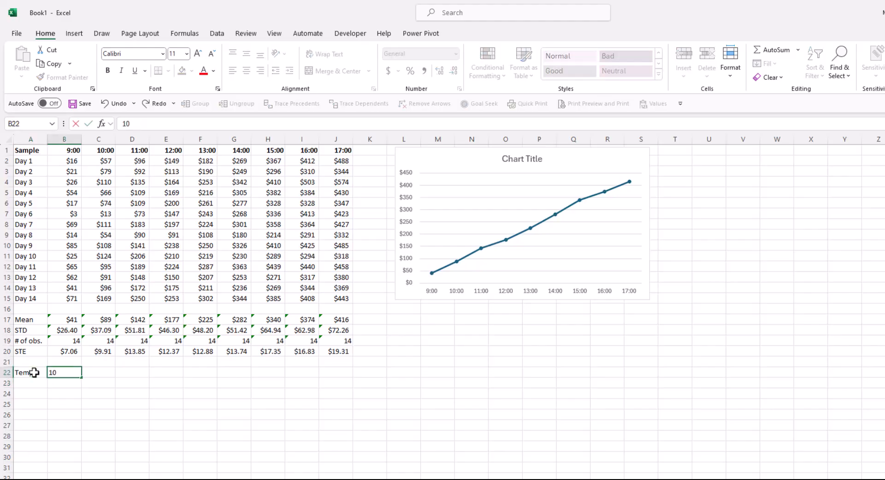
{"action": "key", "text": "Tab"}
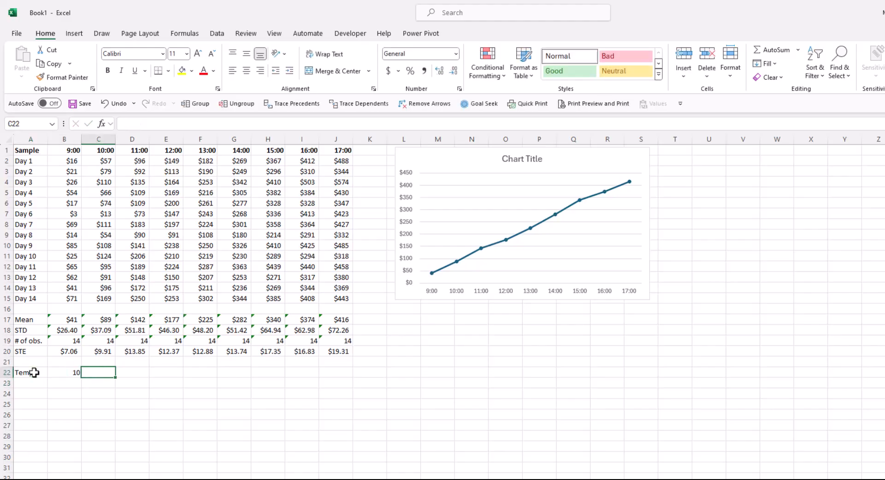
- Calculate the 10:00 column's Temp value in C22 with =B22+2
{"action": "type", "text": "="}
{"action": "key", "text": "Left"}
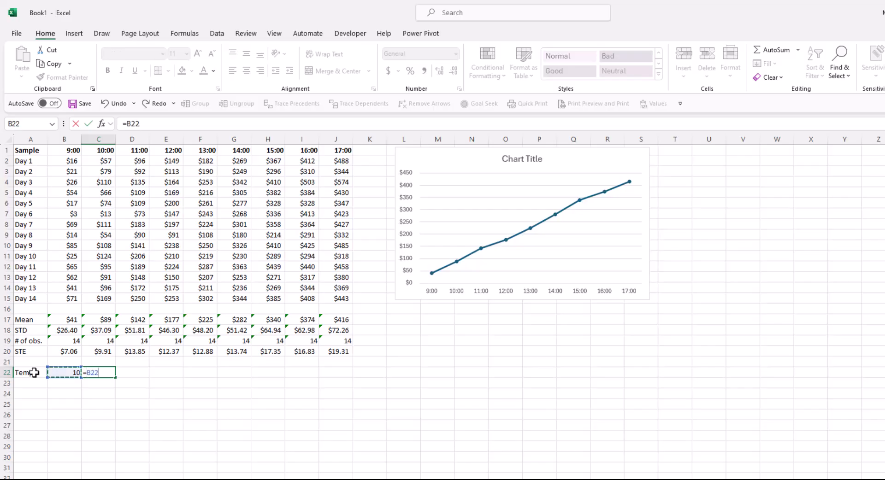
{"action": "type", "text": "+"}
{"action": "type", "text": "2"}
{"action": "key", "text": "Return"}
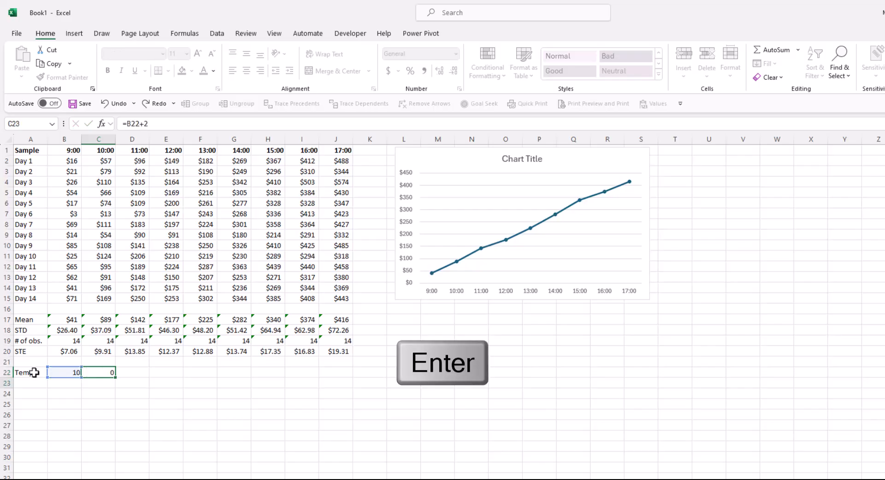
- Fill the Temp formula from C22 across to J22, up to the 17:00 column
{"action": "left_click", "coordinate": [107, 372]}
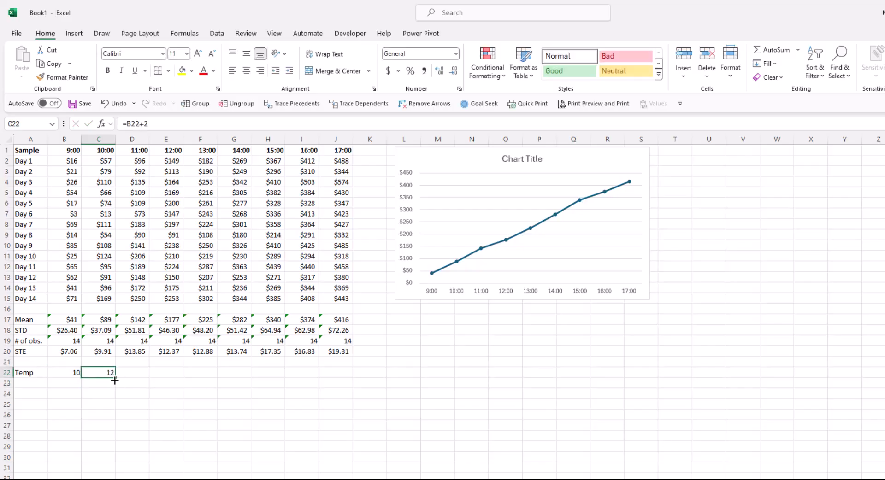
{"action": "left_click_drag", "start_coordinate": [117, 379], "coordinate": [340, 375]}
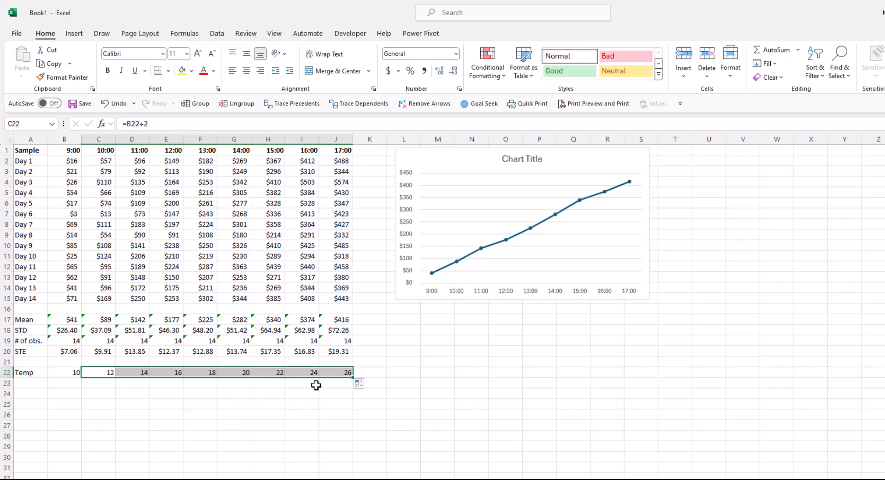
- Insert a 2-D line chart with markers from the Temp values in B22:J22 and the means in B17:J17, and place it below the first chart
{"action": "left_click_drag", "start_coordinate": [59, 375], "coordinate": [336, 376]}
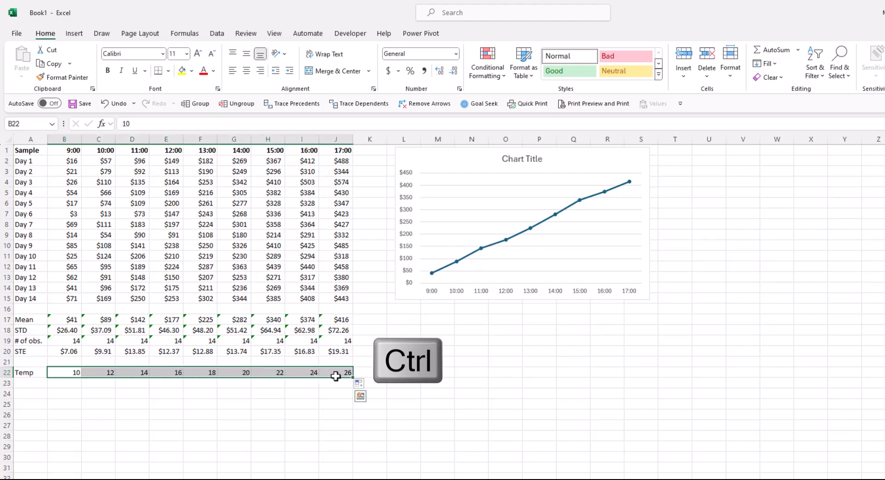
{"action": "left_click", "coordinate": [66, 319], "text": "ctrl"}
{"action": "left_click_drag", "start_coordinate": [66, 320], "coordinate": [333, 320]}
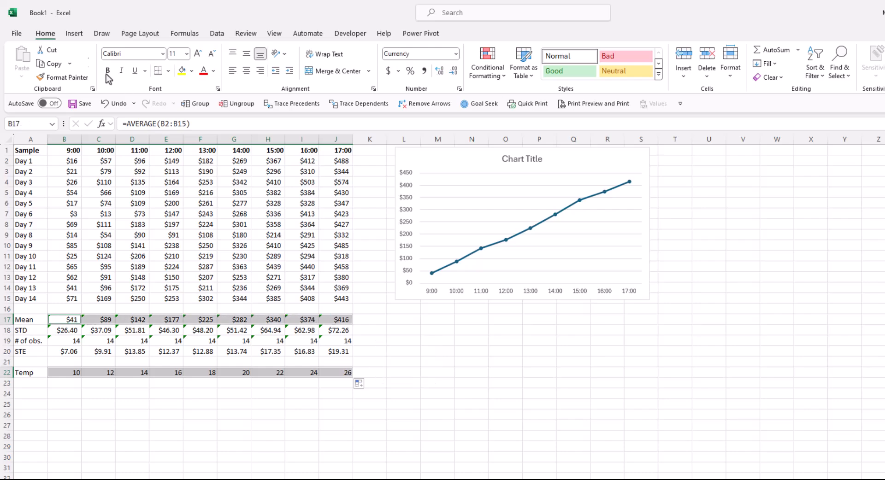
{"action": "left_click", "coordinate": [74, 33]}
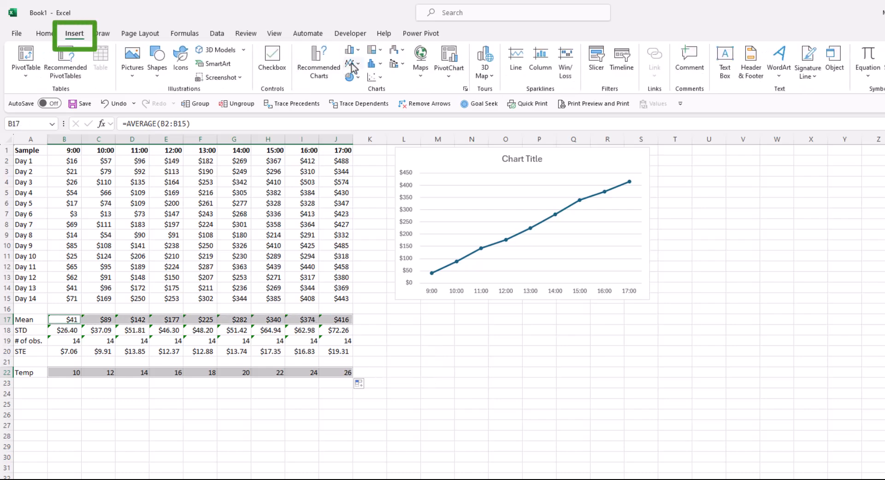
{"action": "left_click", "coordinate": [351, 65]}
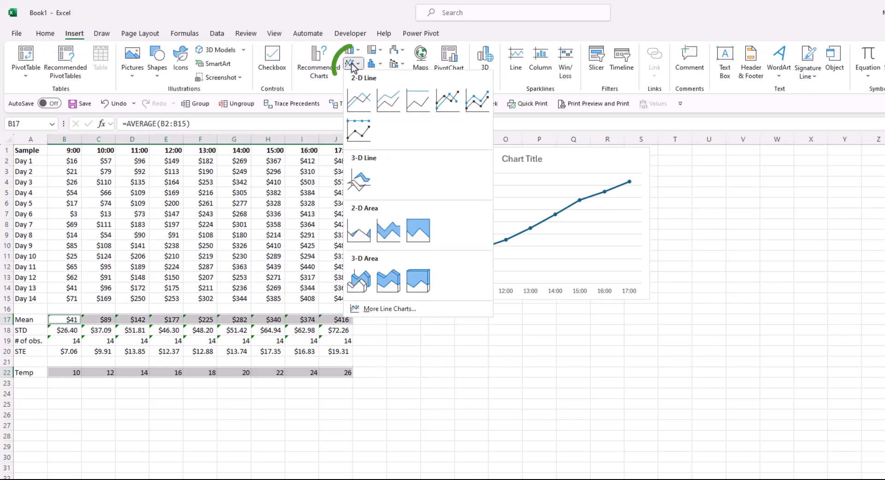
{"action": "left_click", "coordinate": [448, 98]}
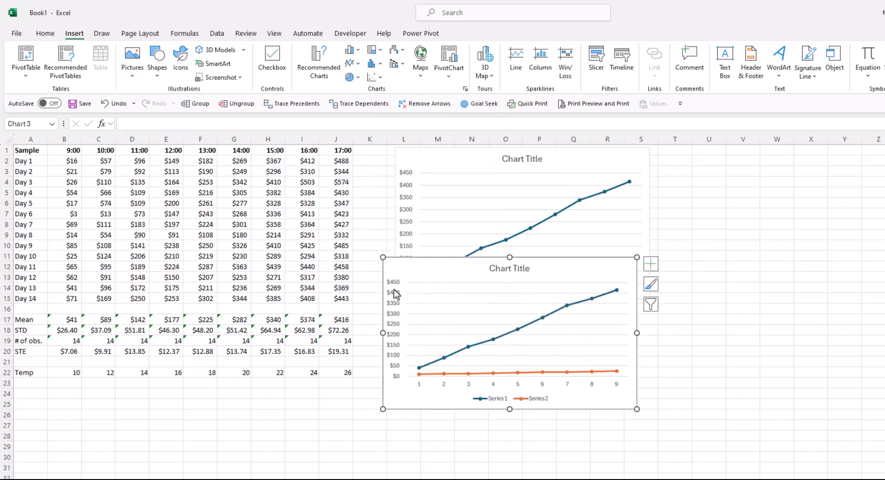
{"action": "left_click_drag", "start_coordinate": [402, 268], "coordinate": [423, 321]}
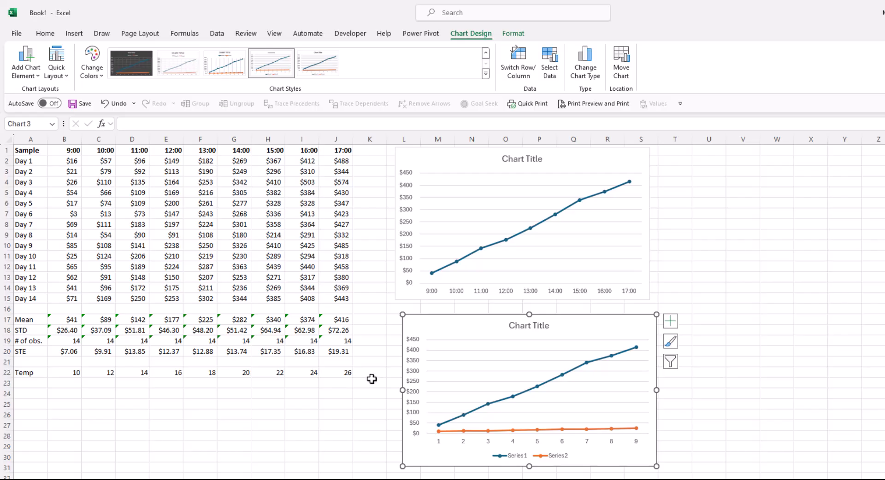
- Remove the Temp series from the lower chart and set its horizontal axis labels to the range B22:J22
{"action": "left_click", "coordinate": [502, 431]}
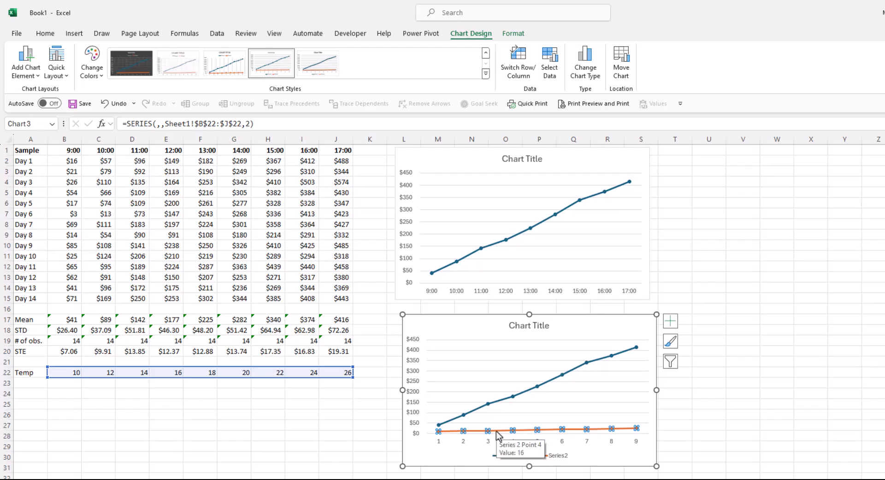
{"action": "key", "text": "Delete"}
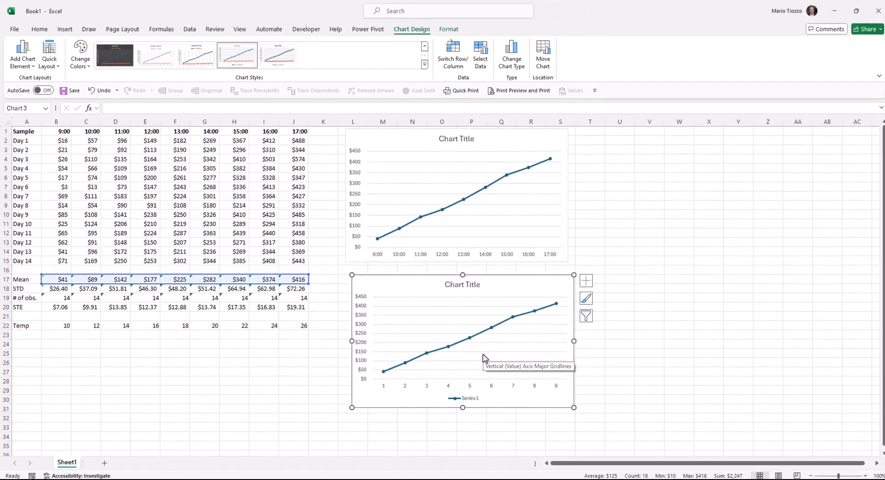
{"action": "right_click", "coordinate": [483, 355]}
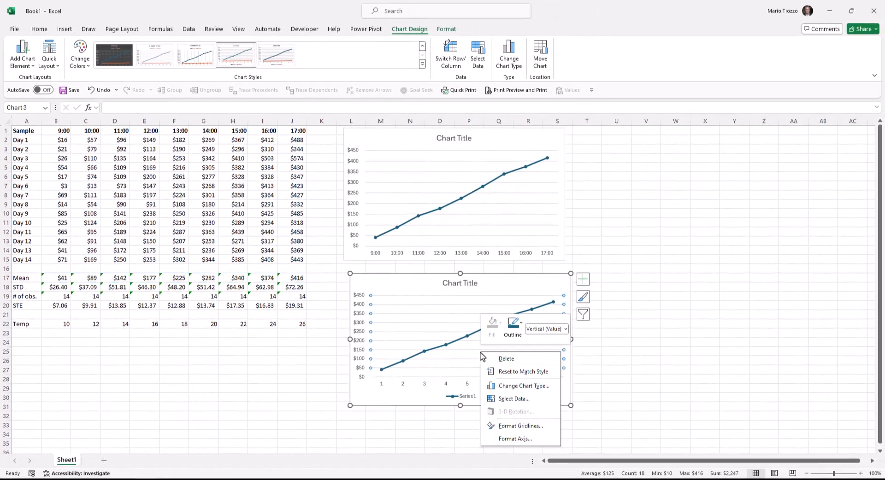
{"action": "left_click", "coordinate": [502, 399]}
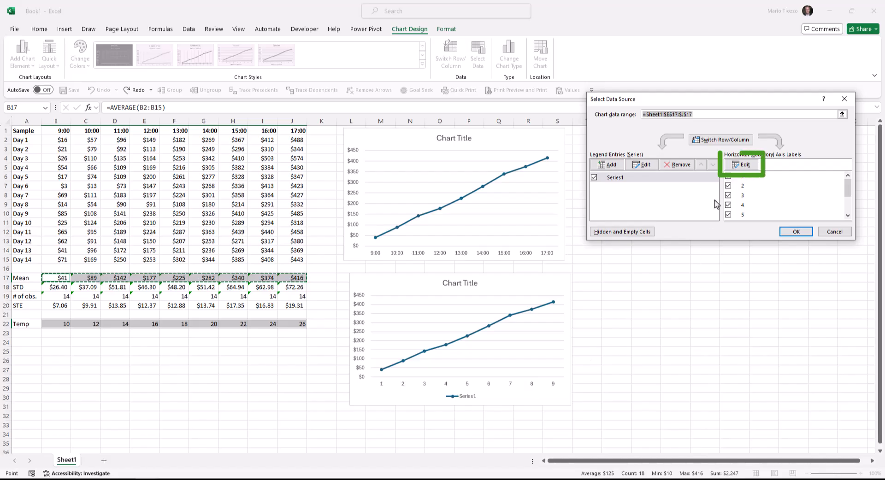
{"action": "left_click", "coordinate": [740, 166]}
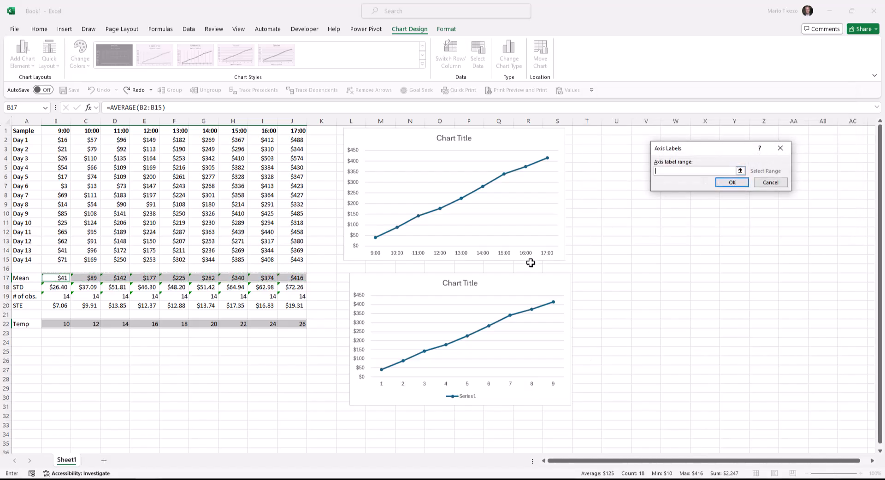
{"action": "left_click_drag", "start_coordinate": [51, 325], "coordinate": [291, 328]}
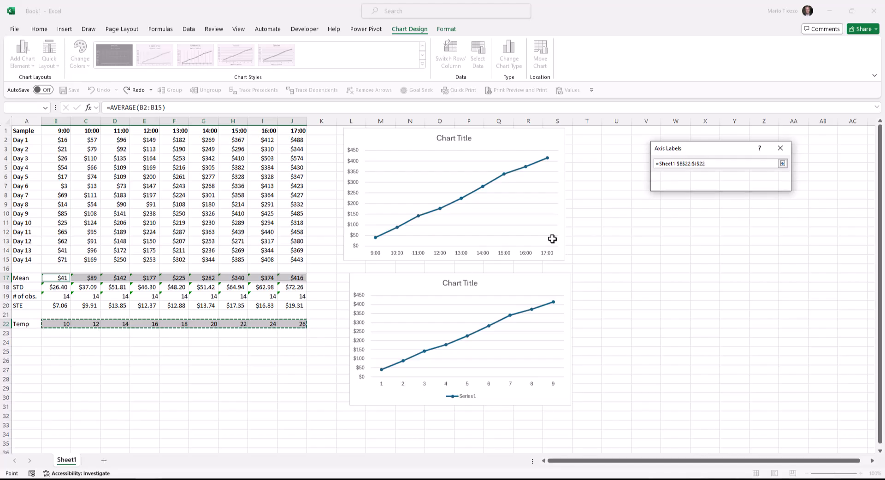
{"action": "key", "text": "Return"}
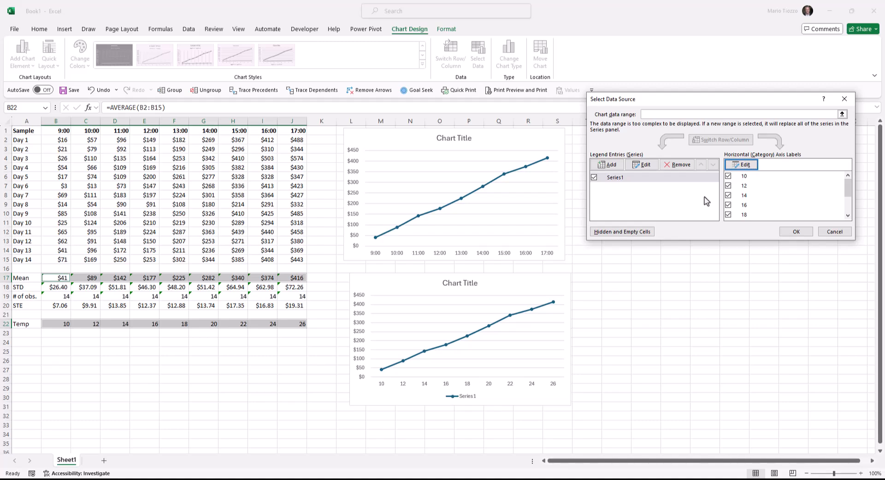
- Cancel the data source change and delete the lower chart
{"action": "left_click", "coordinate": [834, 232]}
{"action": "left_click", "coordinate": [549, 281]}
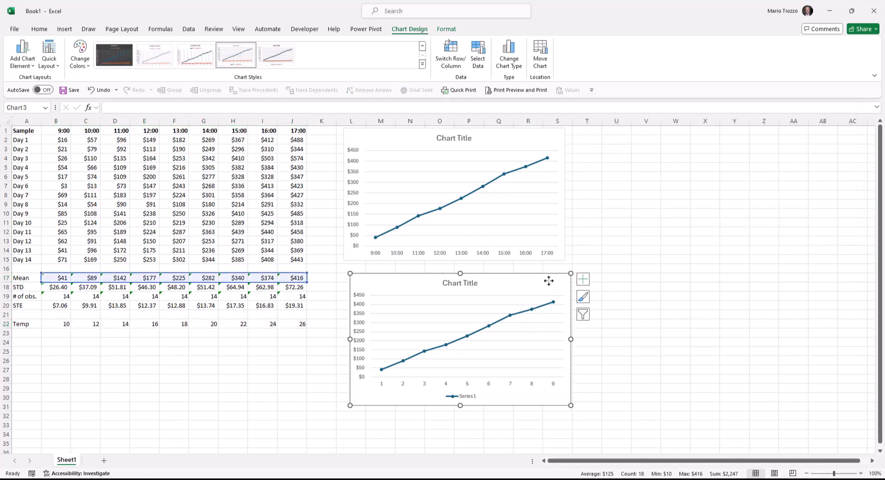
{"action": "key", "text": "Delete"}
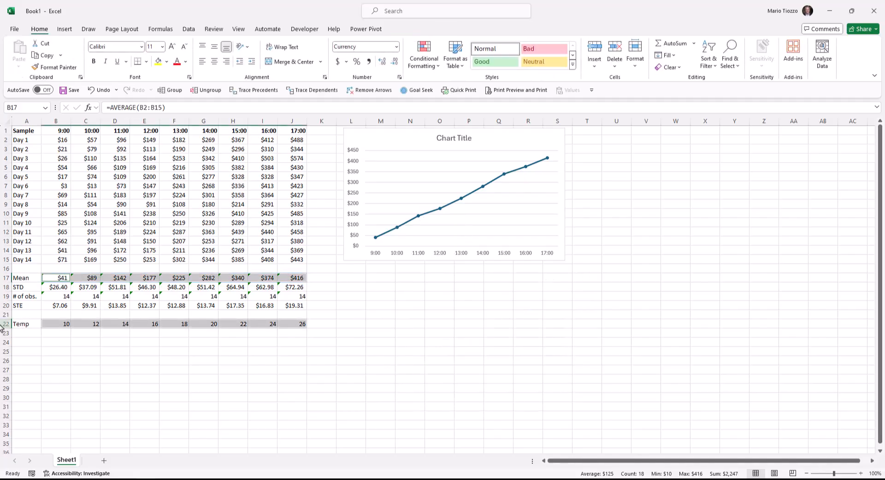
- Clear the contents of the entire Temp row, row 22
{"action": "left_click", "coordinate": [5, 324]}
{"action": "key", "text": "Delete"}
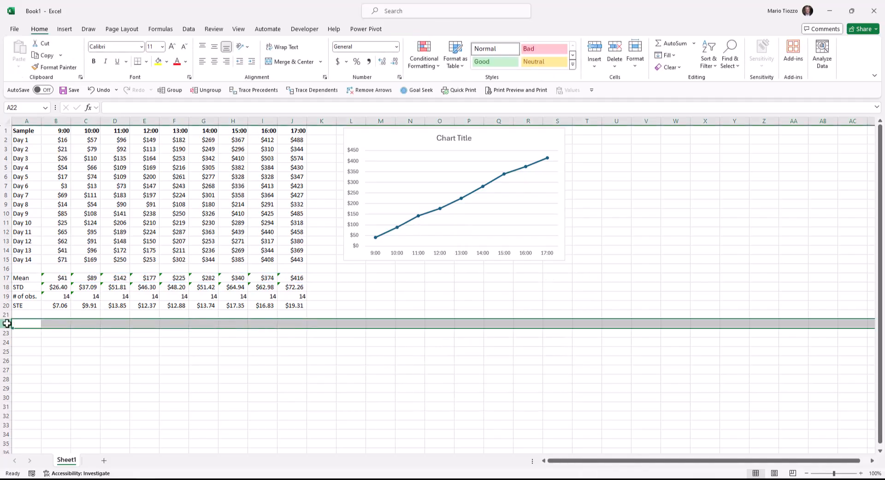
{"action": "left_click", "coordinate": [66, 316]}
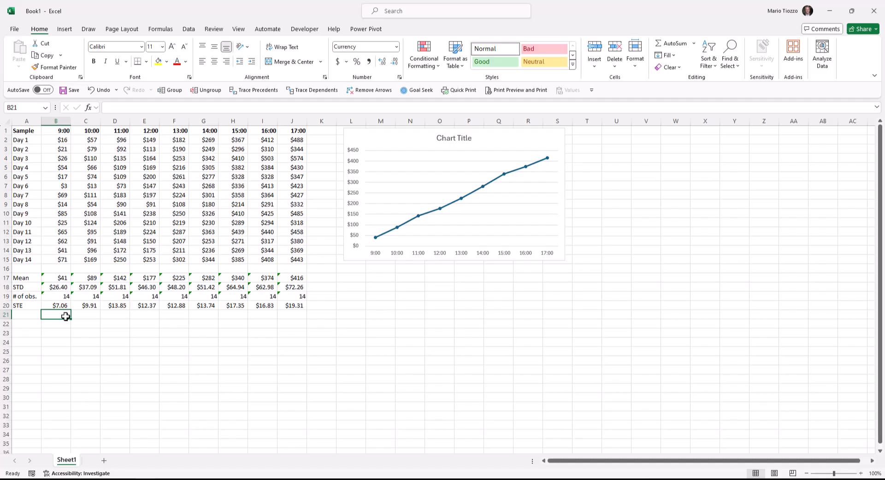
- Add Standard Error error bars to the line chart of the hourly means
{"action": "left_click", "coordinate": [502, 152]}
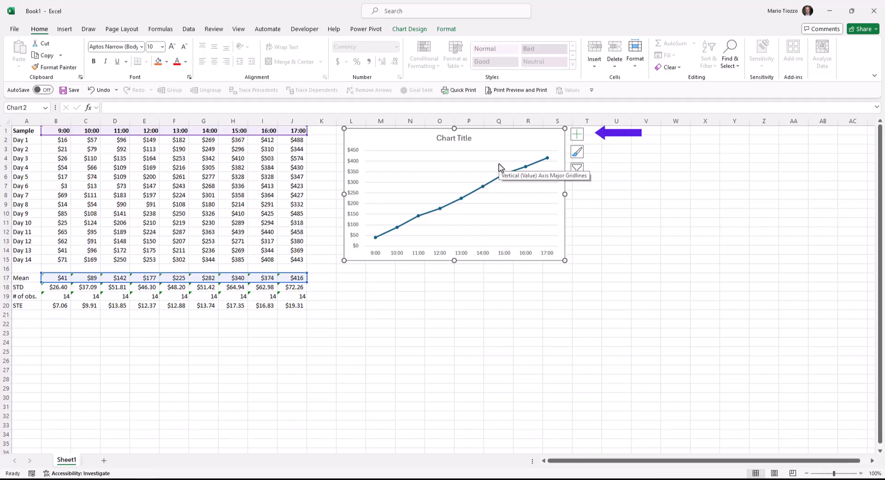
{"action": "left_click", "coordinate": [577, 134]}
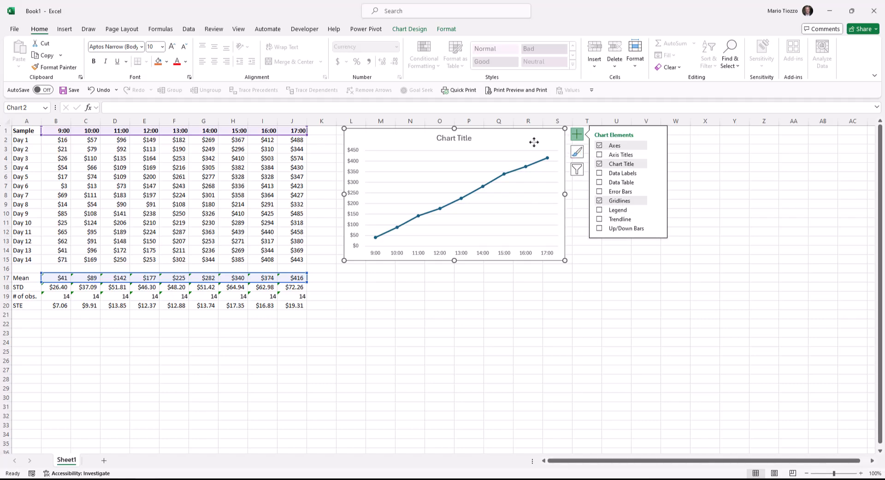
{"action": "left_click", "coordinate": [409, 30]}
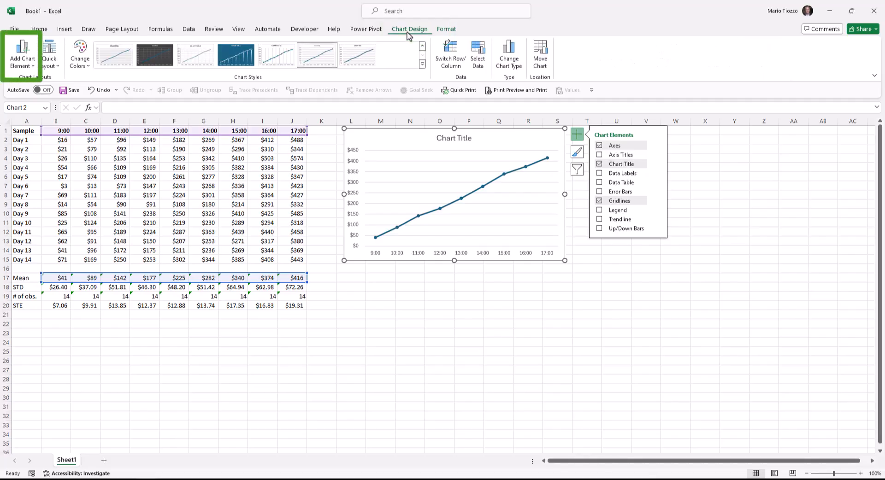
{"action": "left_click", "coordinate": [29, 69]}
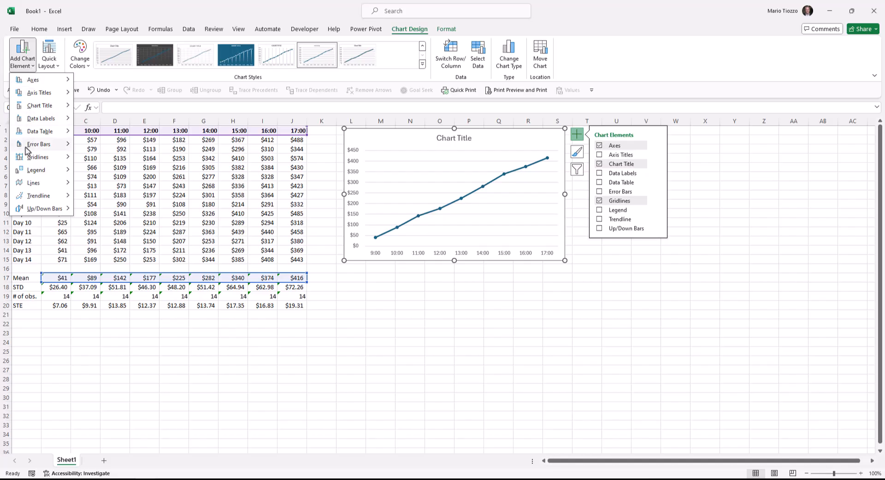
{"action": "mouse_move", "coordinate": [26, 149]}
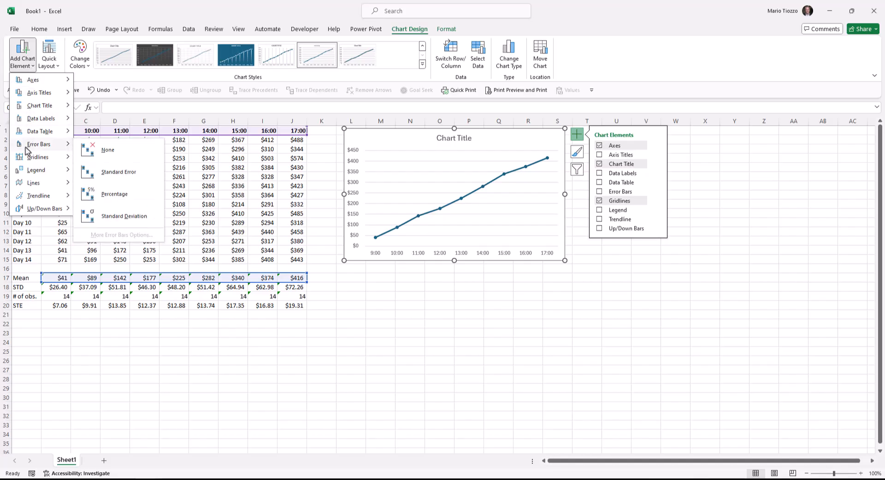
{"action": "left_click", "coordinate": [109, 174]}
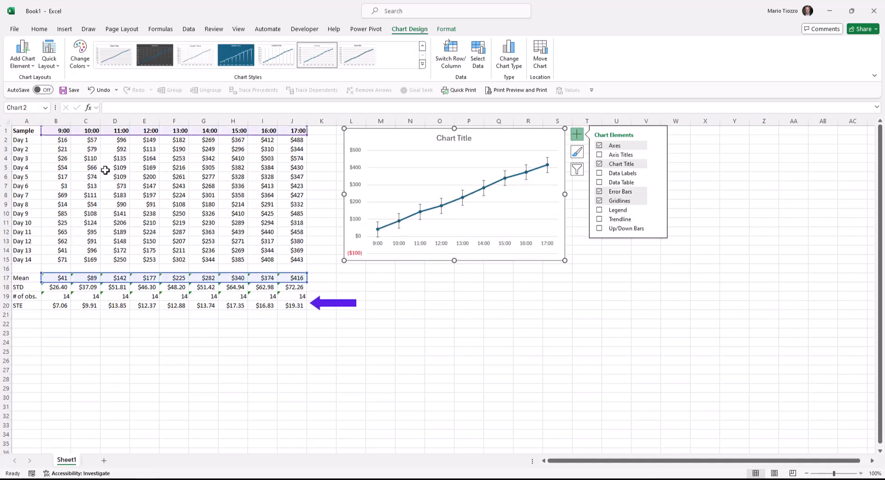
- Switch the chart's error bars to a Custom error amount and open the custom values for editing
{"action": "left_click", "coordinate": [25, 64]}
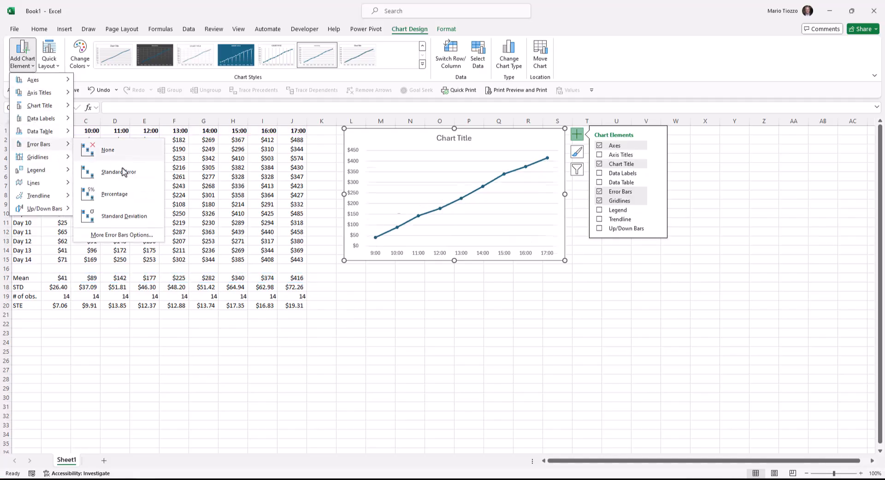
{"action": "left_click", "coordinate": [122, 235]}
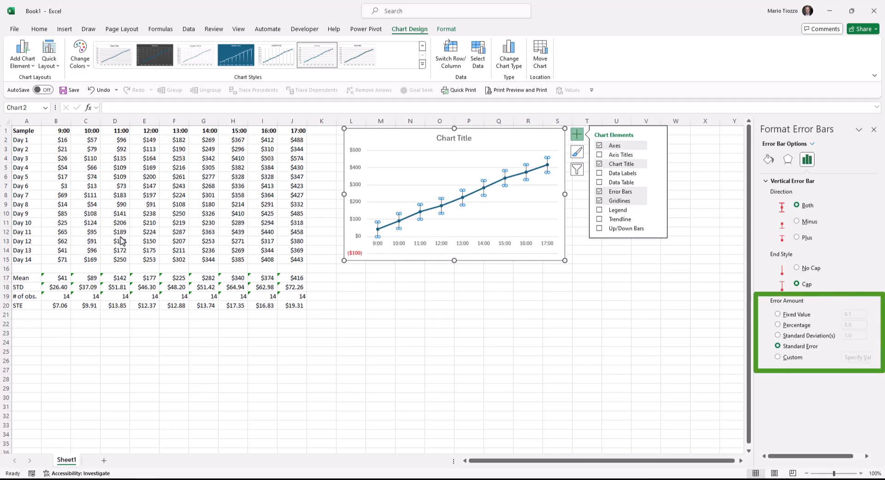
{"action": "left_click", "coordinate": [788, 359]}
{"action": "left_click", "coordinate": [858, 358]}
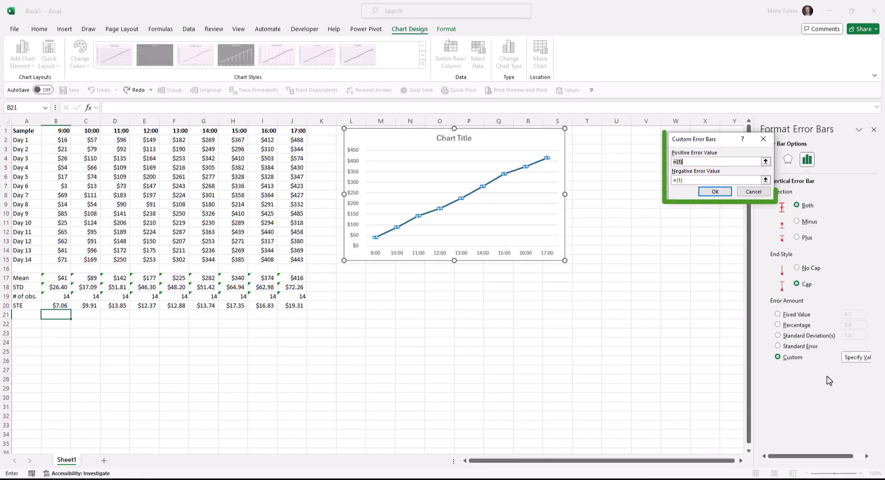
- Set both the positive and negative error values to the STE range B20:J20 and apply them to the chart
{"action": "key", "text": "BackSpace"}
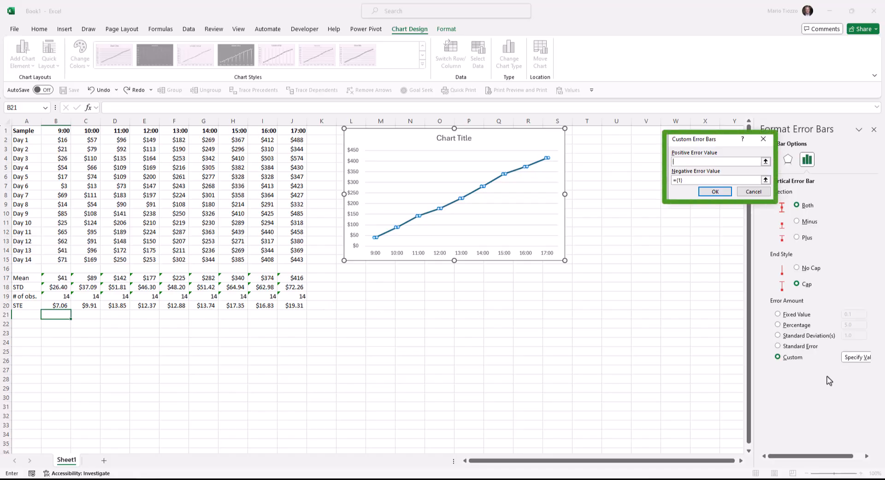
{"action": "key", "text": "Delete"}
{"action": "left_click_drag", "start_coordinate": [56, 307], "coordinate": [291, 303]}
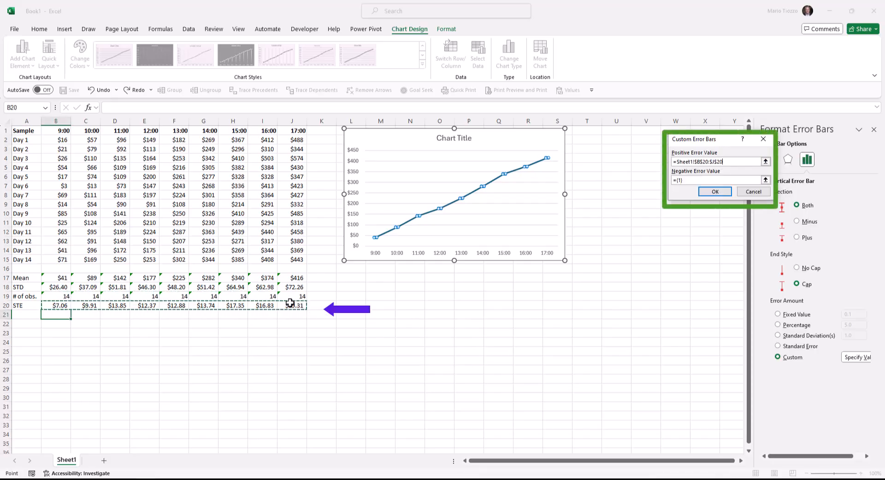
{"action": "key", "text": "Tab"}
{"action": "key", "text": "Delete"}
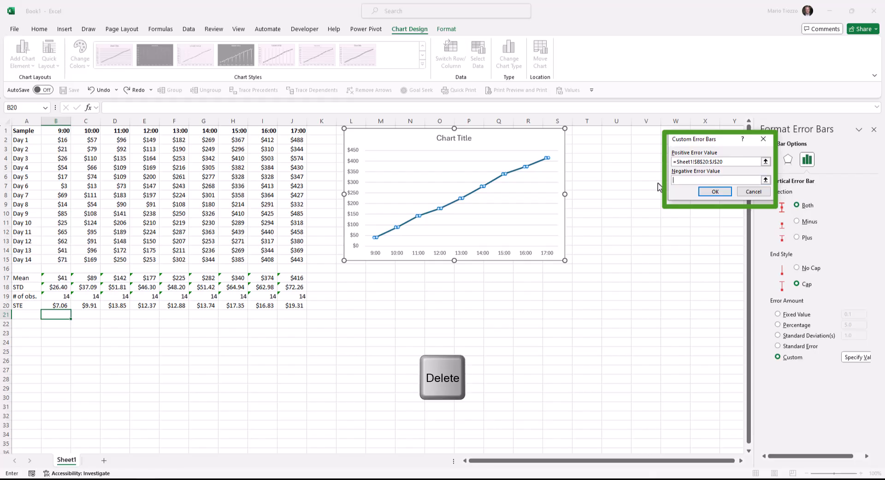
{"action": "left_click_drag", "start_coordinate": [64, 308], "coordinate": [280, 309]}
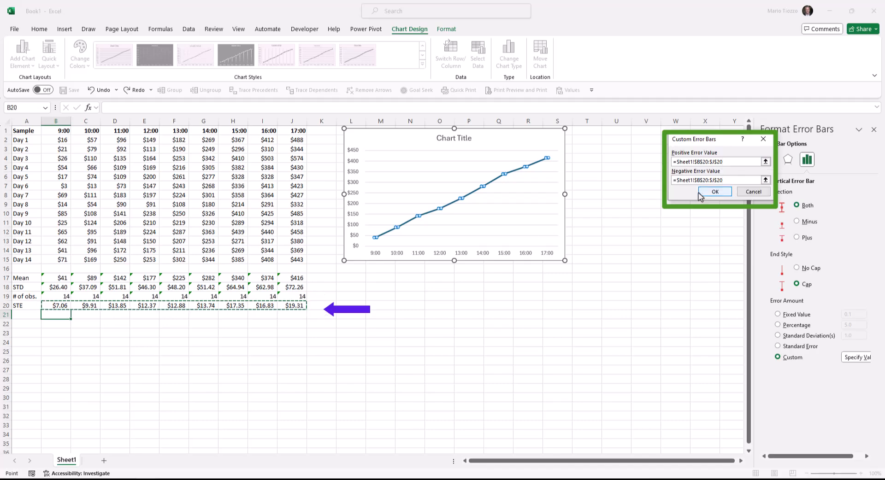
{"action": "left_click", "coordinate": [712, 191]}
{"action": "left_click", "coordinate": [648, 245]}
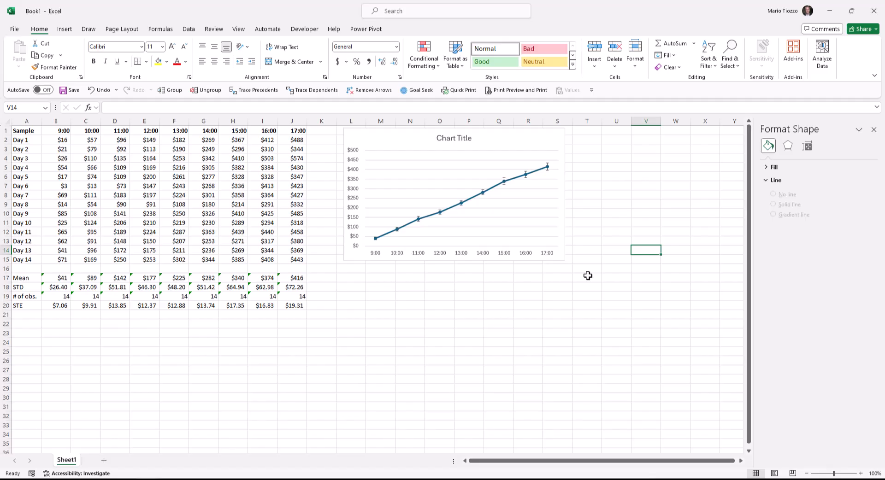
- Add axis titles to both the horizontal and vertical axes of the line chart
{"action": "left_click", "coordinate": [543, 142]}
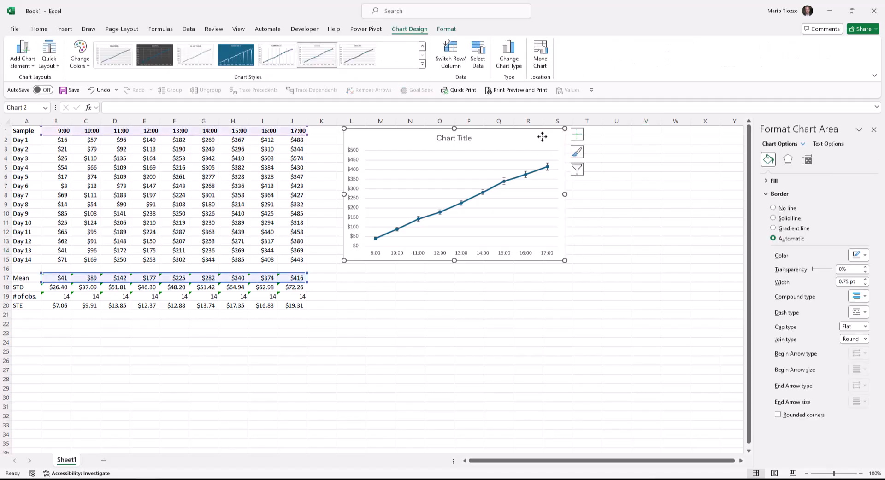
{"action": "left_click", "coordinate": [577, 137]}
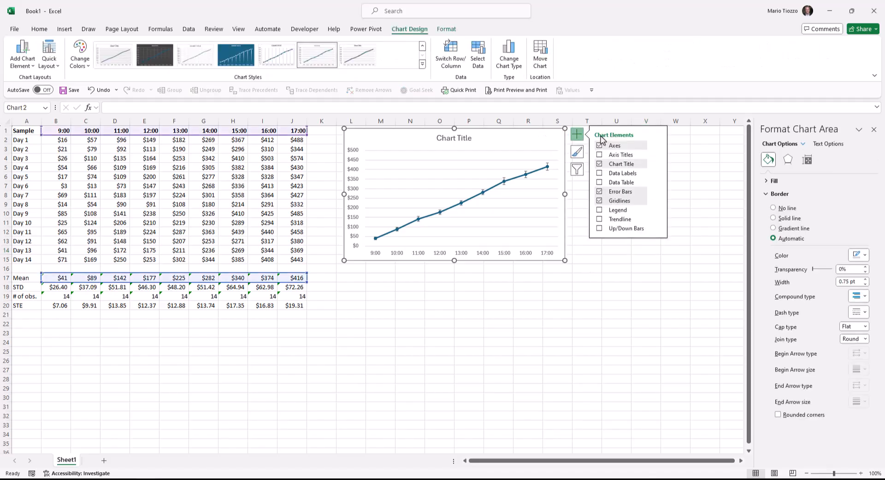
{"action": "left_click", "coordinate": [620, 156]}
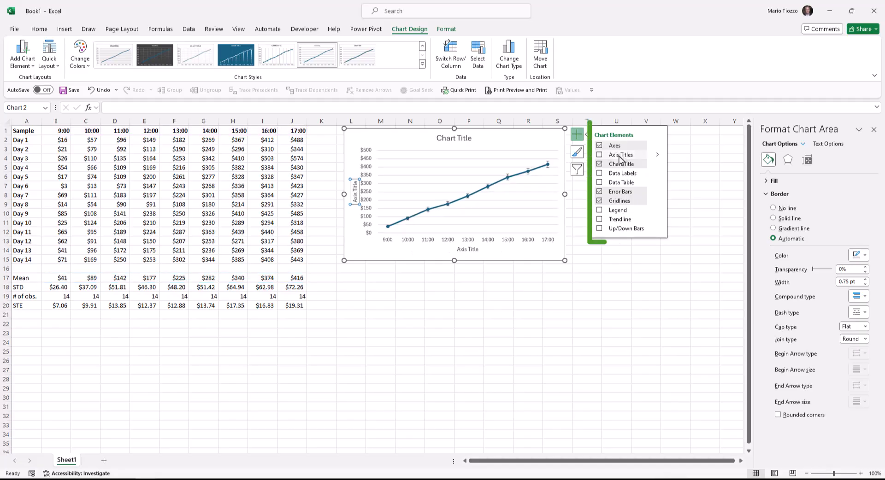
{"action": "left_click", "coordinate": [657, 156]}
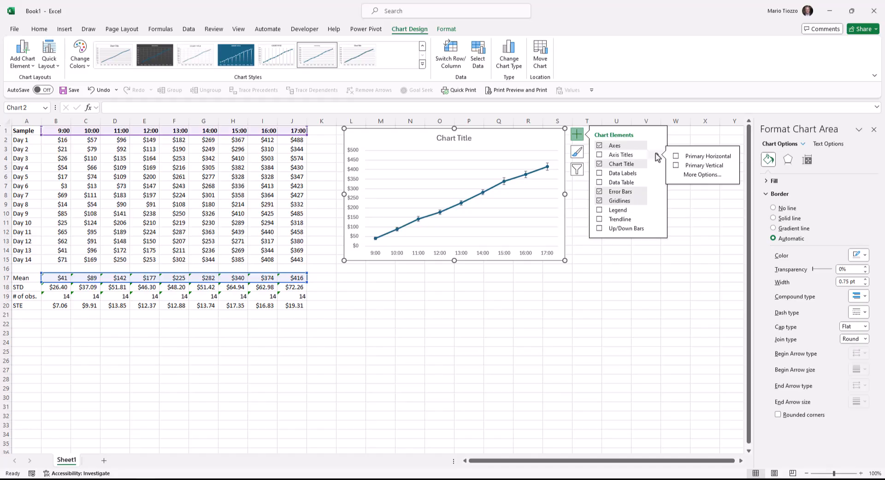
{"action": "left_click", "coordinate": [599, 156]}
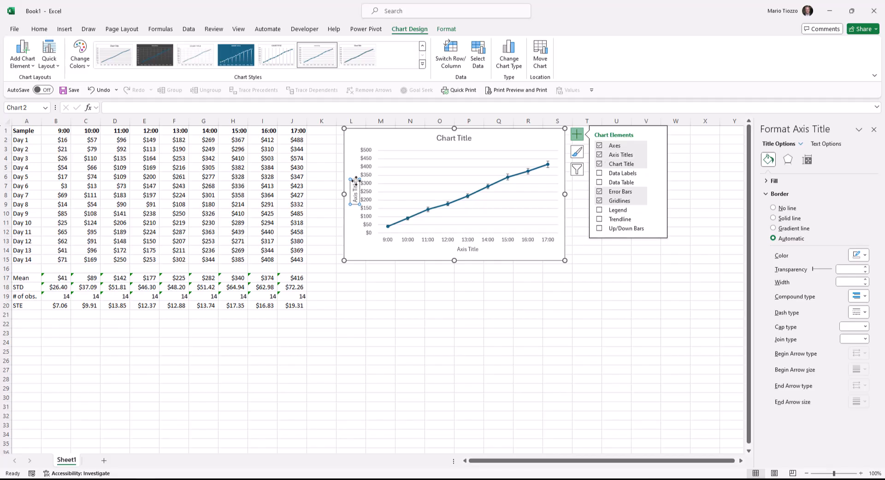
- Replace the vertical axis title's placeholder text with "Cumulative Sales (Canadian Dollars)"
{"action": "left_click", "coordinate": [354, 185]}
{"action": "left_click", "coordinate": [354, 184]}
{"action": "key", "text": "BackSpace"}
{"action": "key", "text": "BackSpace"}
{"action": "key", "text": "BackSpace"}
{"action": "key", "text": "BackSpace"}
{"action": "key", "text": "BackSpace"}
{"action": "key", "text": "BackSpace"}
{"action": "key", "text": "BackSpace"}
{"action": "key", "text": "BackSpace"}
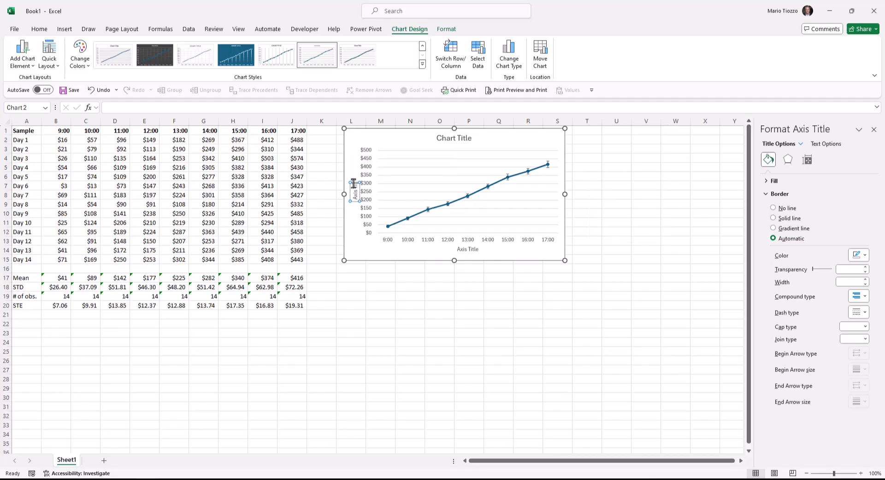
{"action": "key", "text": "BackSpace"}
{"action": "key", "text": "BackSpace"}
{"action": "type", "text": "Cumulative"}
{"action": "type", "text": " Sales"}
{"action": "type", "text": " Canada"}
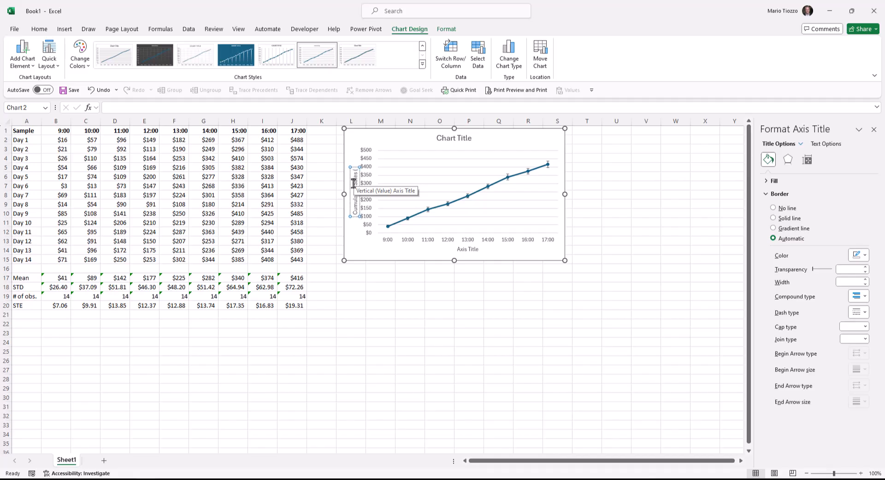
{"action": "type", "text": "ian Dollar"}
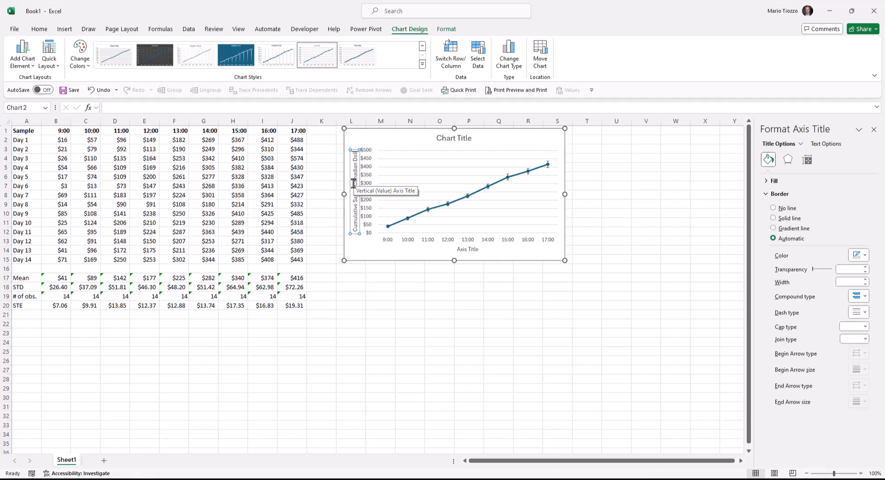
{"action": "type", "text": "s)"}
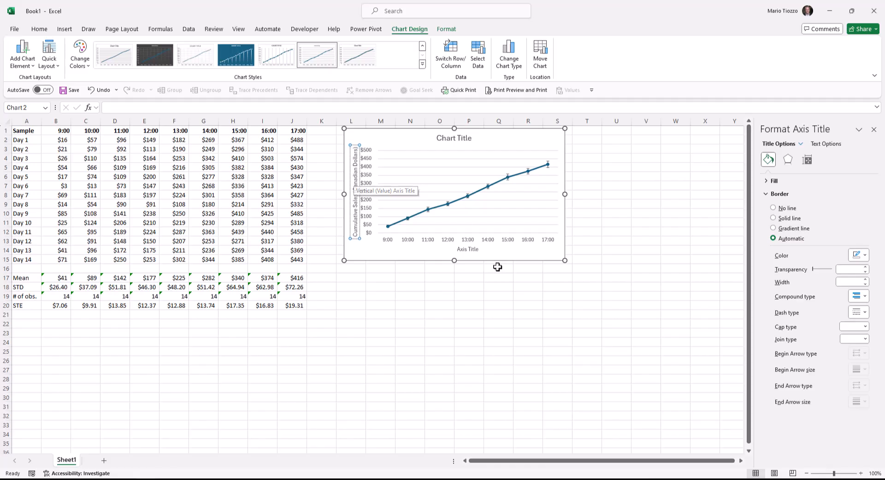
- Replace the horizontal axis title's placeholder text with "Time (Hours)"
{"action": "left_click", "coordinate": [470, 249]}
{"action": "left_click_drag", "start_coordinate": [478, 250], "coordinate": [449, 249]}
{"action": "type", "text": "T"}
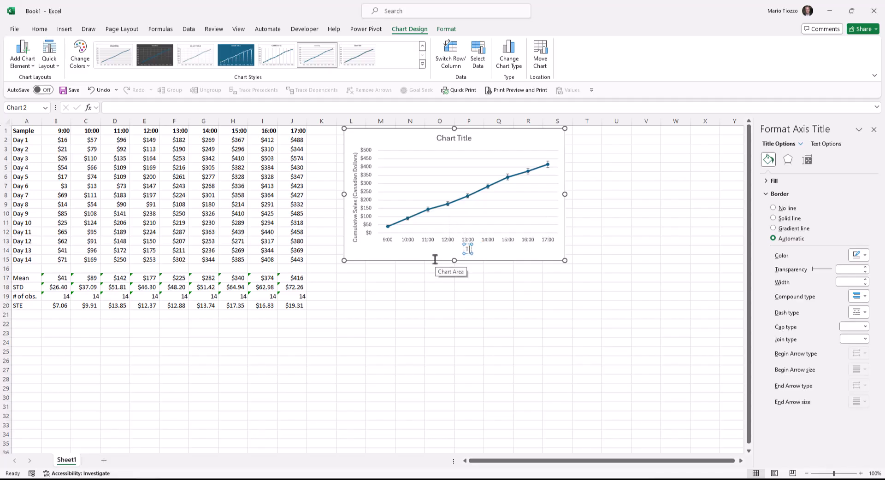
{"action": "type", "text": "ime (Hours)"}
{"action": "left_click", "coordinate": [415, 276]}
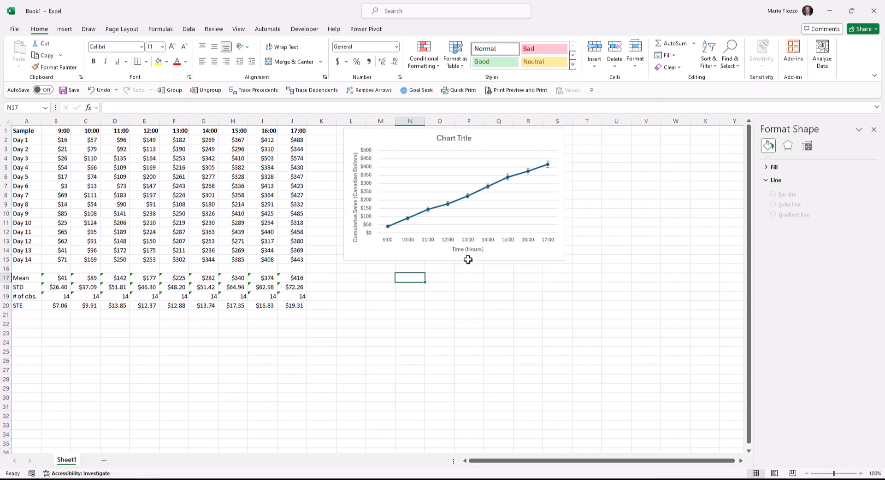
- Delete the major horizontal gridlines from the chart
{"action": "left_click", "coordinate": [441, 179]}
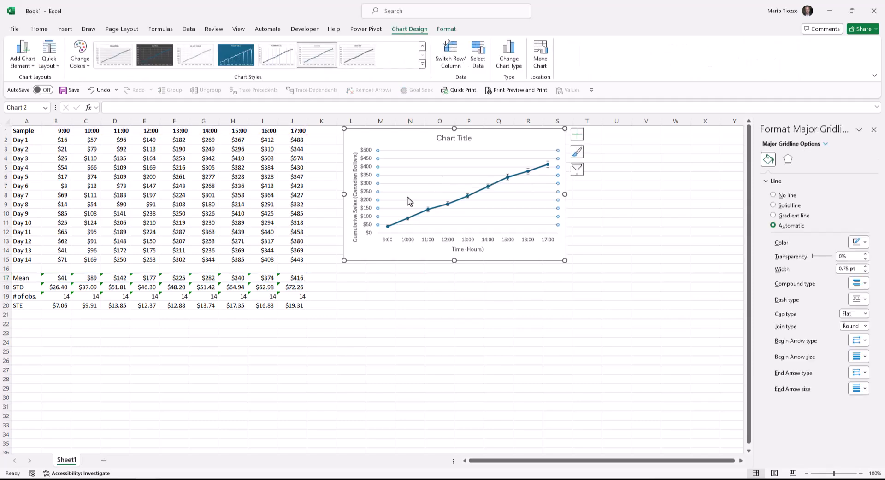
{"action": "key", "text": "Delete"}
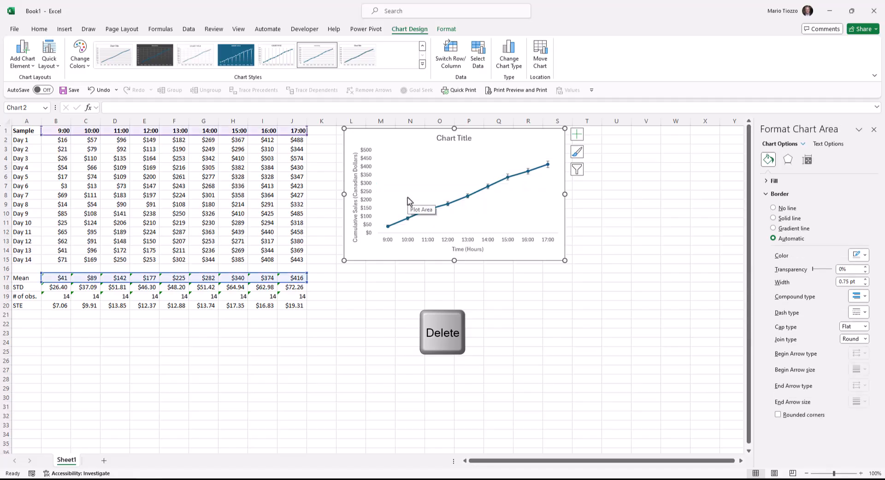
{"action": "left_click", "coordinate": [366, 286]}
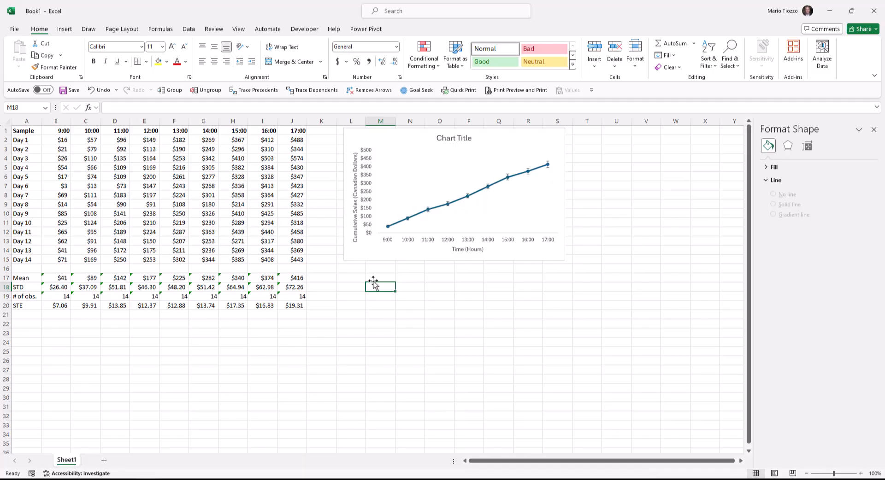
- Set the chart area's border to No line and delete the chart title
{"action": "left_click", "coordinate": [362, 135]}
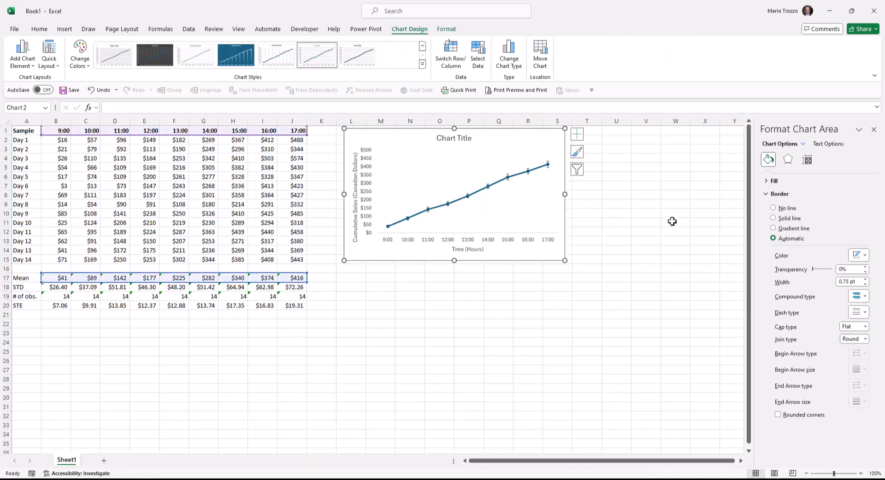
{"action": "left_click", "coordinate": [780, 210]}
{"action": "left_click", "coordinate": [555, 302]}
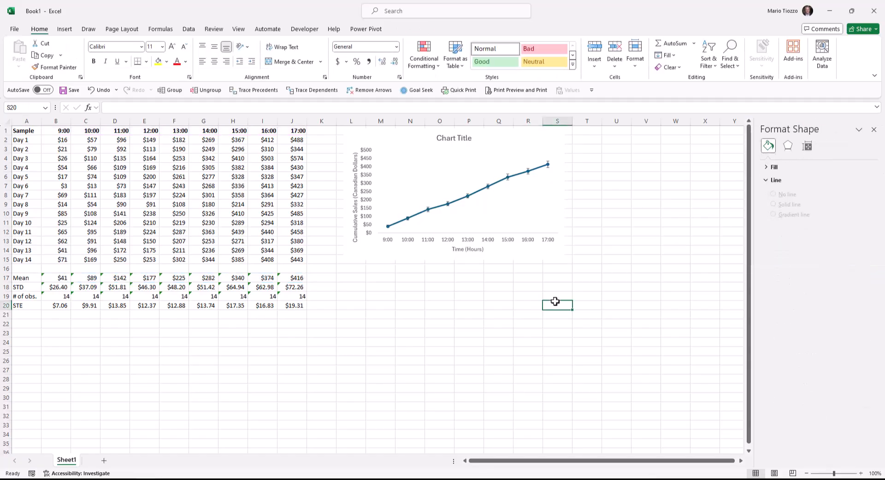
{"action": "left_click", "coordinate": [462, 140]}
{"action": "key", "text": "Delete"}
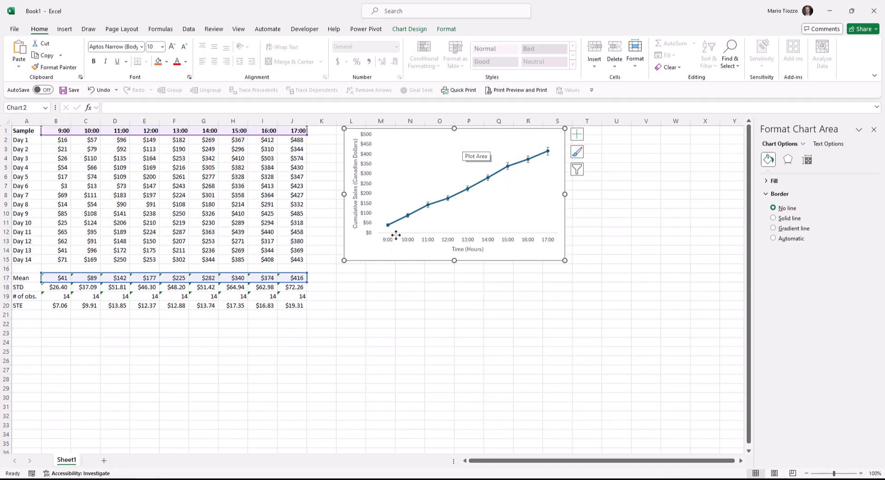
- Paste the copied "Figure 1." caption on mean (+/- standard error) cumulative sales into cell M16 and close the formatting pane
{"action": "left_click", "coordinate": [369, 268]}
{"action": "type", "text": "Figure 1.  Mean (+/- standard error) cumulative sales (Canadian Dollars) measured at hourly intervals.  Data were collected daily over 14 consecutive days."}
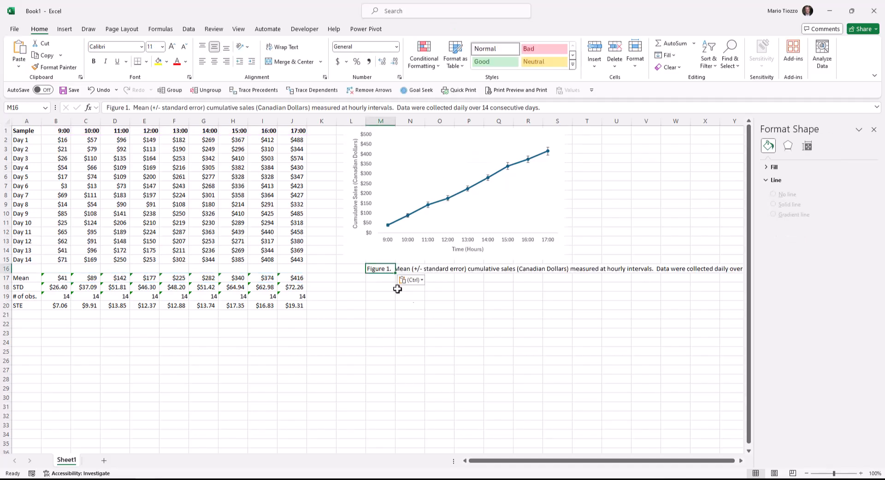
{"action": "left_click", "coordinate": [874, 129]}
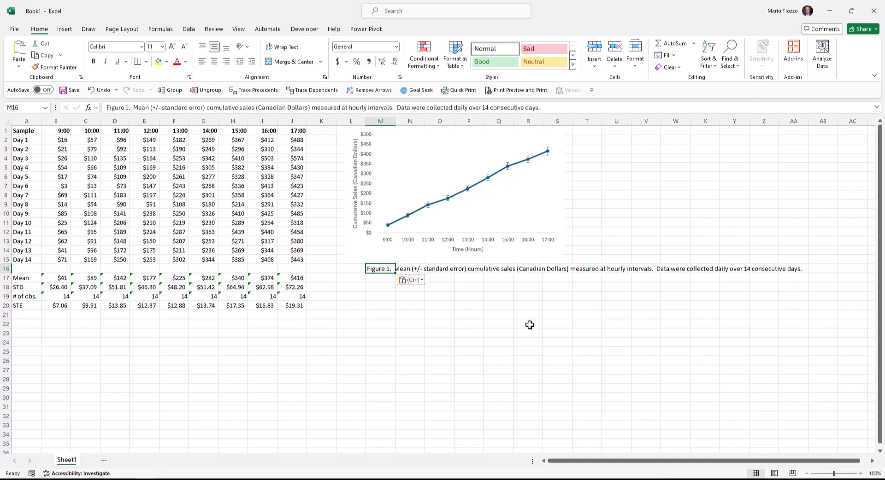
- Merge cells M16:T17 holding the caption, with its text wrapped and left-aligned
{"action": "left_click_drag", "start_coordinate": [392, 273], "coordinate": [581, 278]}
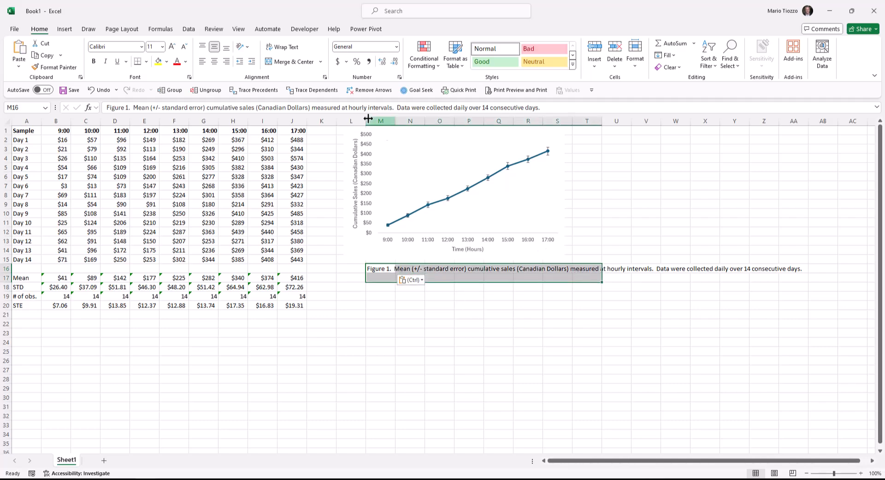
{"action": "left_click", "coordinate": [289, 63]}
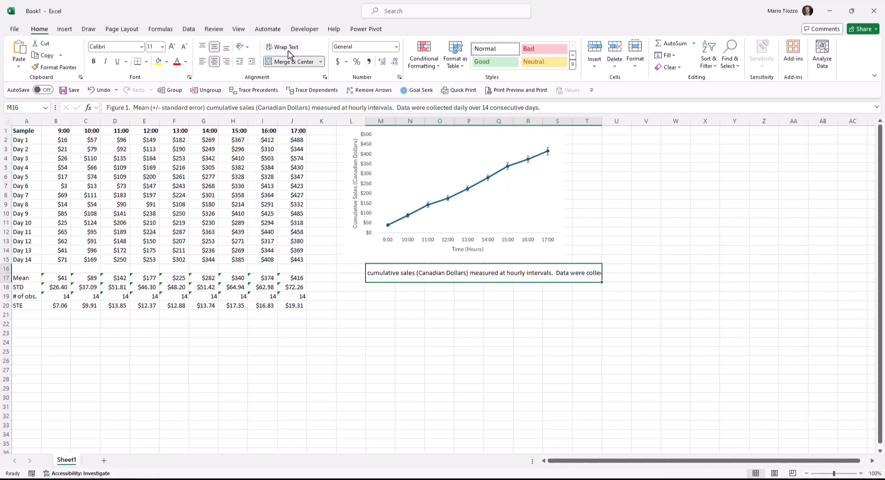
{"action": "left_click", "coordinate": [288, 49]}
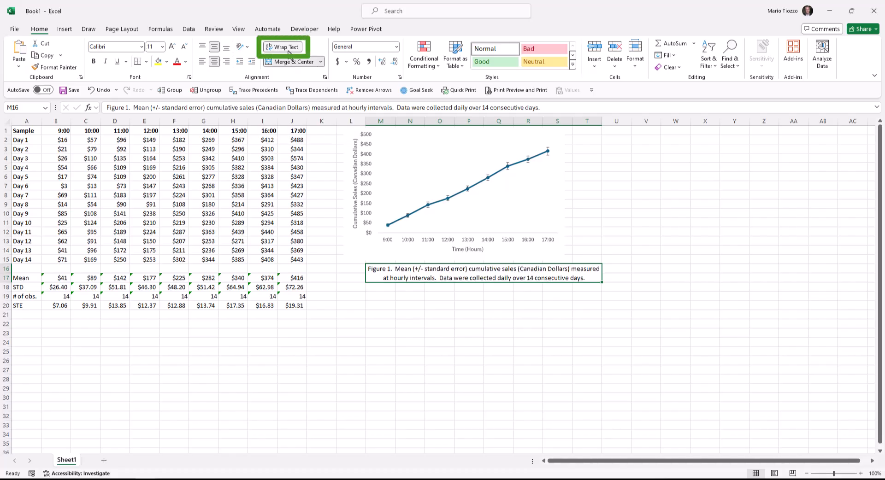
{"action": "left_click", "coordinate": [202, 64]}
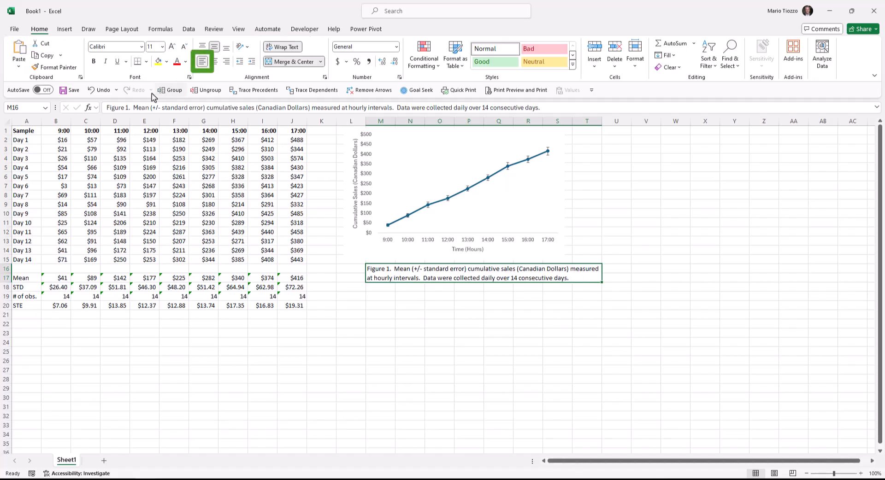
- Make only the words "Figure 1." at the start of the caption bold
{"action": "left_click_drag", "start_coordinate": [132, 107], "coordinate": [94, 106]}
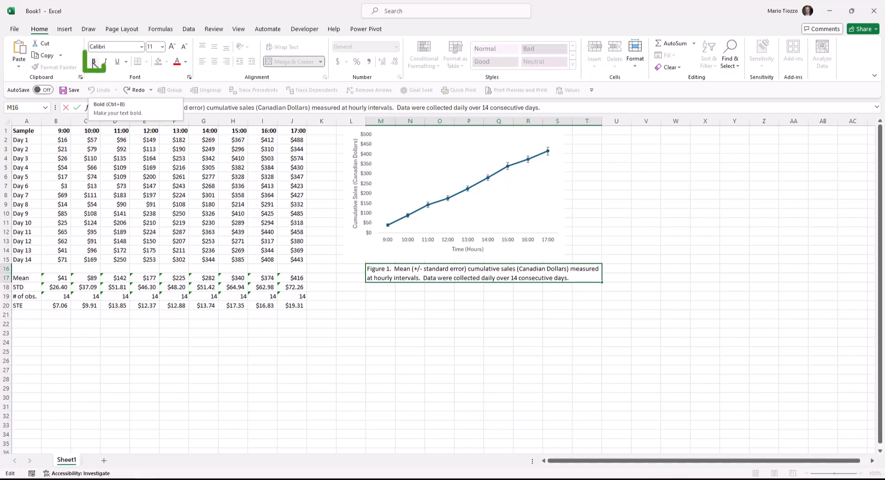
{"action": "left_click", "coordinate": [94, 63]}
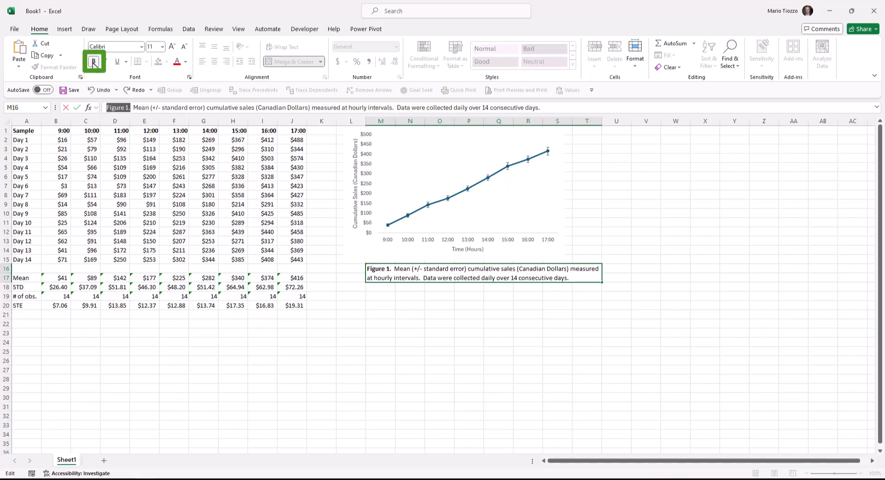
{"action": "key", "text": "Return"}
- Fit the chart directly above the caption at the caption's width, and fill the surrounding cells L1:U19 with white
{"action": "left_click_drag", "start_coordinate": [557, 256], "coordinate": [582, 256]}
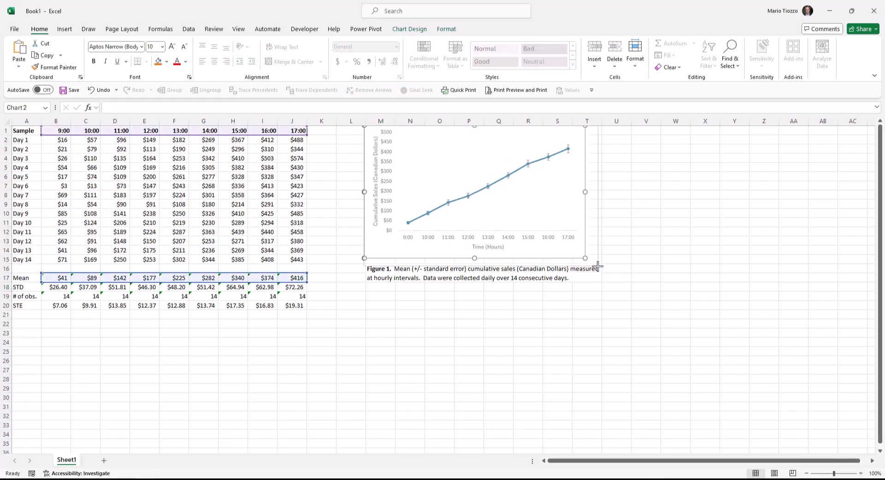
{"action": "left_click", "coordinate": [570, 297]}
{"action": "left_click_drag", "start_coordinate": [352, 131], "coordinate": [617, 293]}
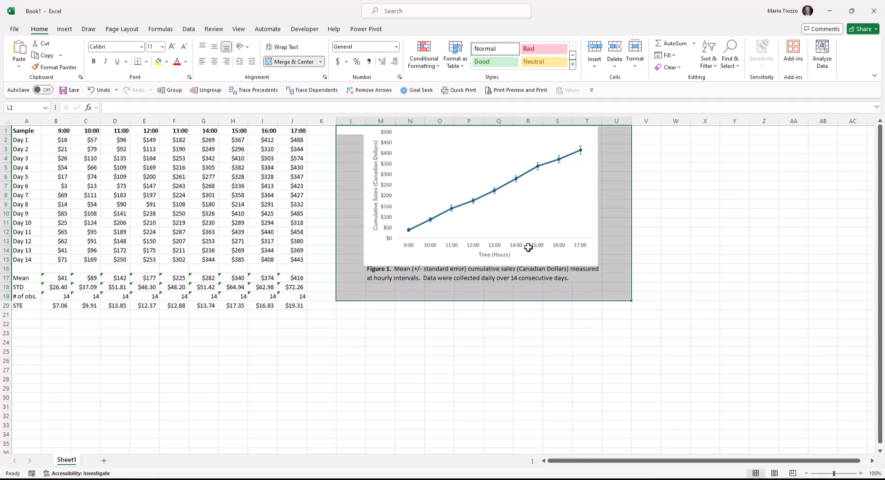
{"action": "left_click", "coordinate": [167, 61]}
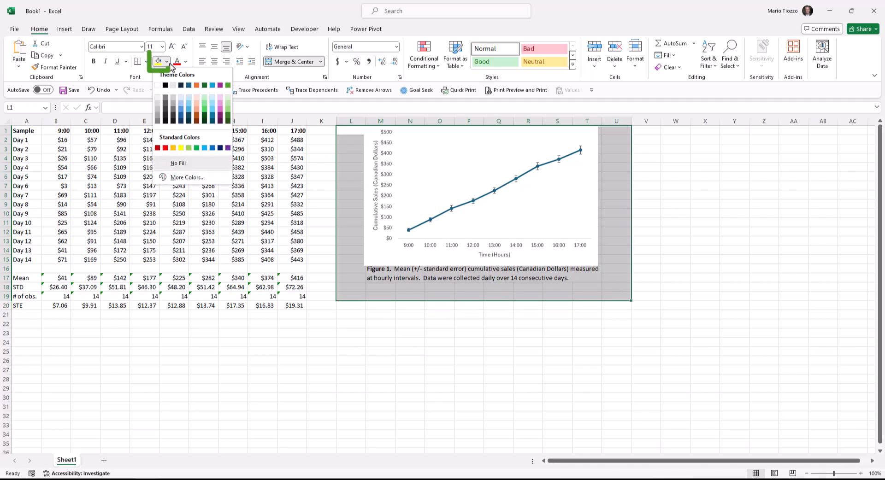
{"action": "left_click", "coordinate": [157, 85]}
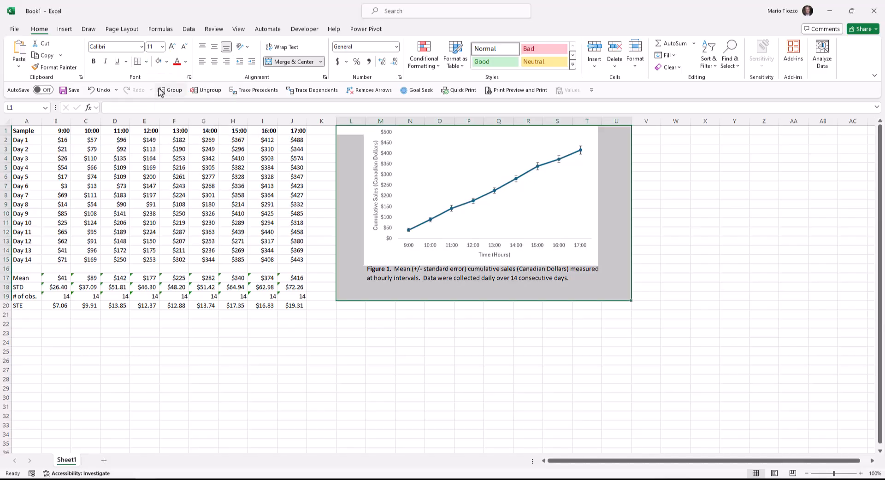
{"action": "left_click_drag", "start_coordinate": [404, 326], "coordinate": [377, 343]}
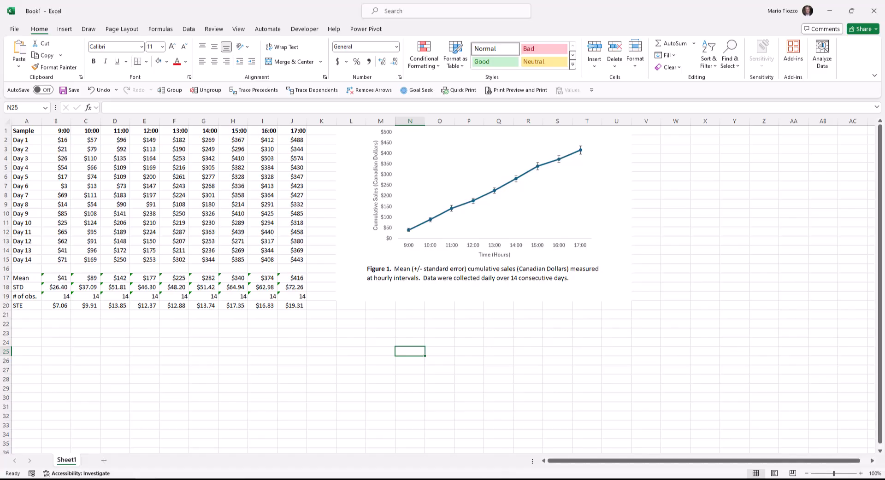
- Switch to Snipping Tool and capture a new snip of the chart together with its caption
{"action": "left_click", "coordinate": [103, 479]}
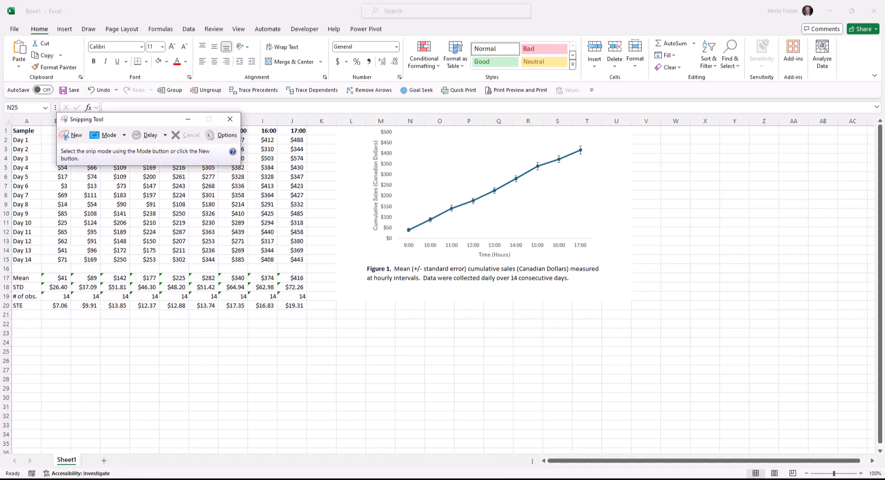
{"action": "left_click", "coordinate": [74, 135]}
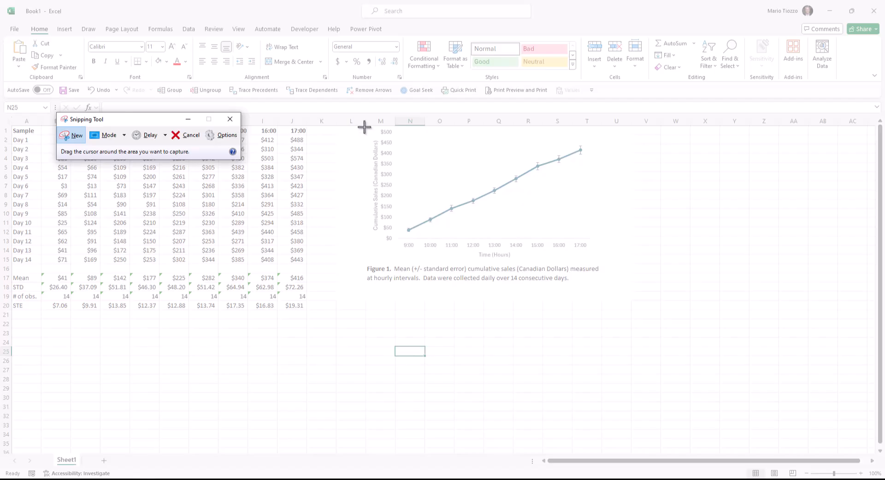
{"action": "left_click_drag", "start_coordinate": [365, 127], "coordinate": [606, 289]}
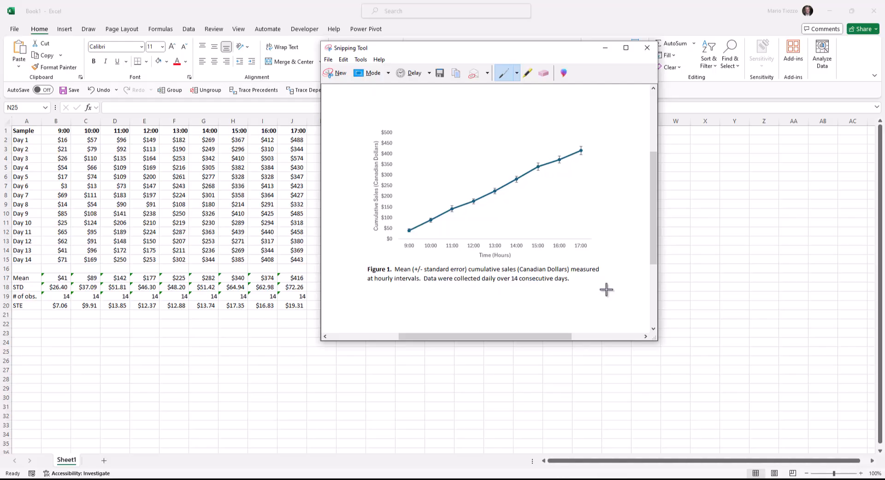